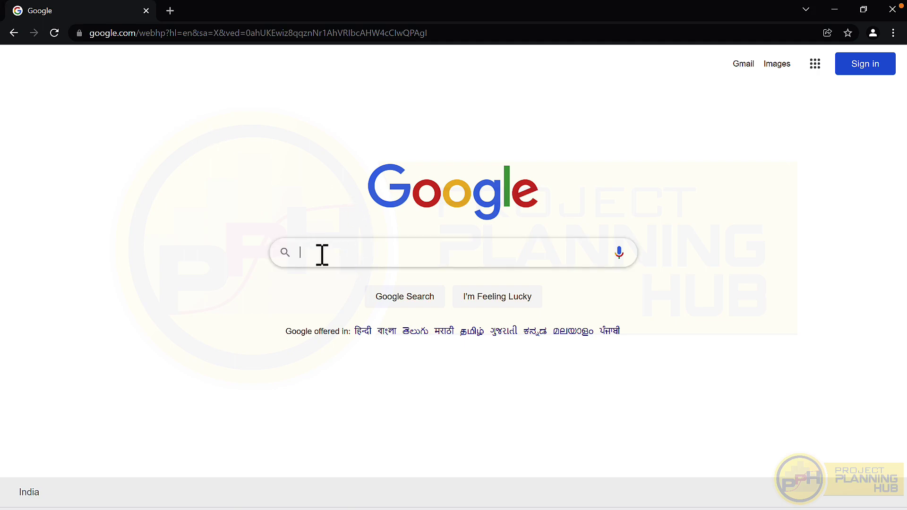
Search Google for 'edelivery oracle' using the suggestion that appears after typing 'edelivery'
type("edelivery")
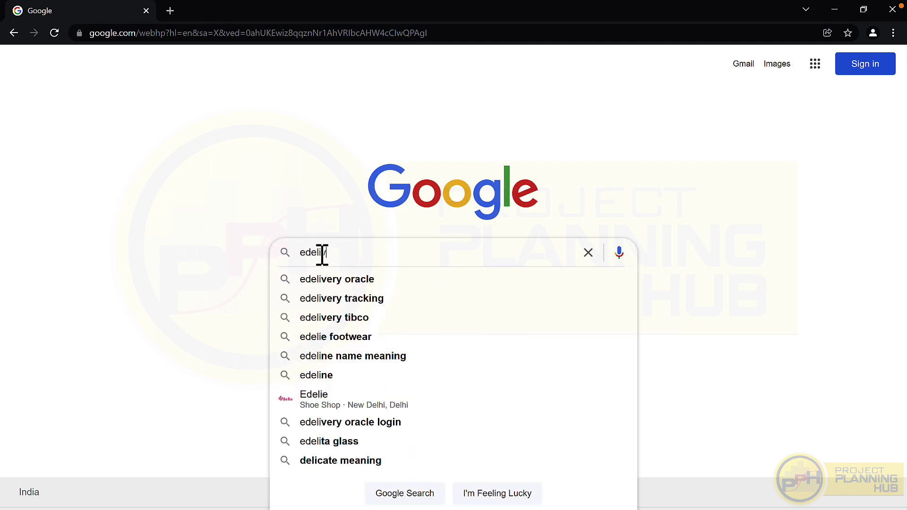
left_click(326, 284)
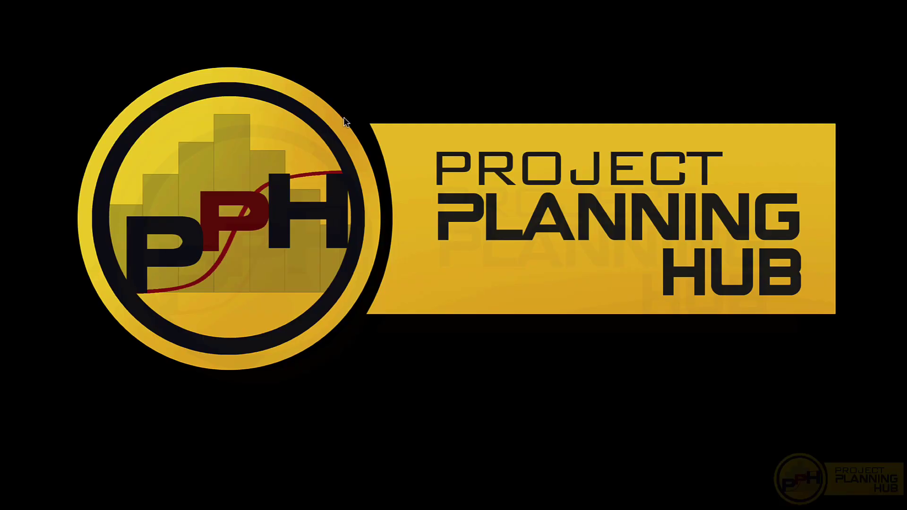
key("F4")
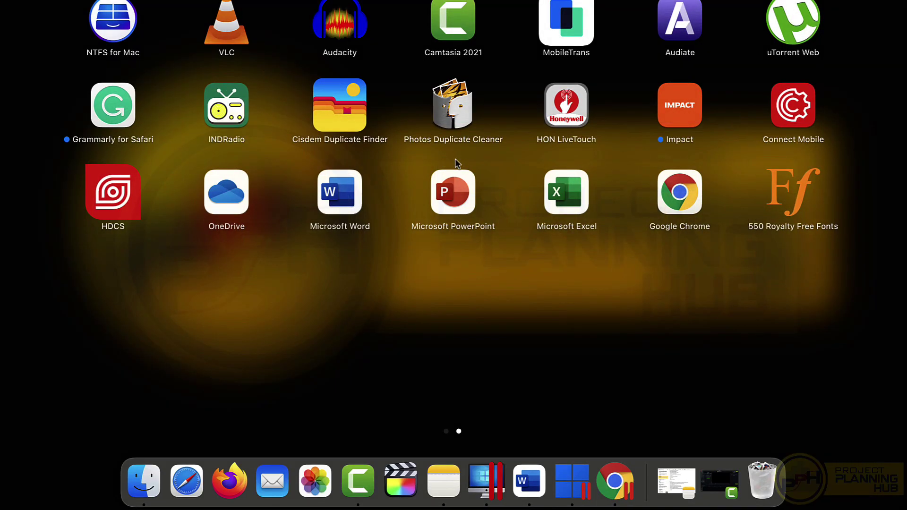
scroll(455, 158, "left", 3)
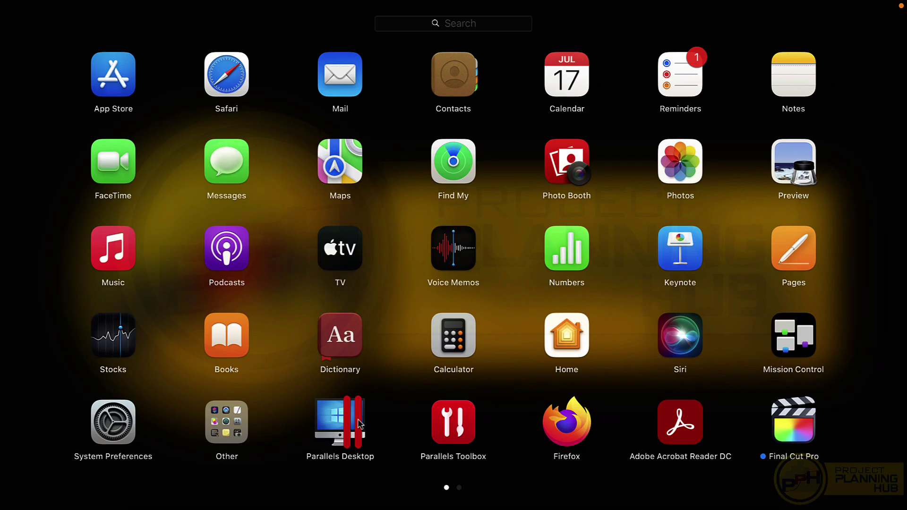
left_click(390, 337)
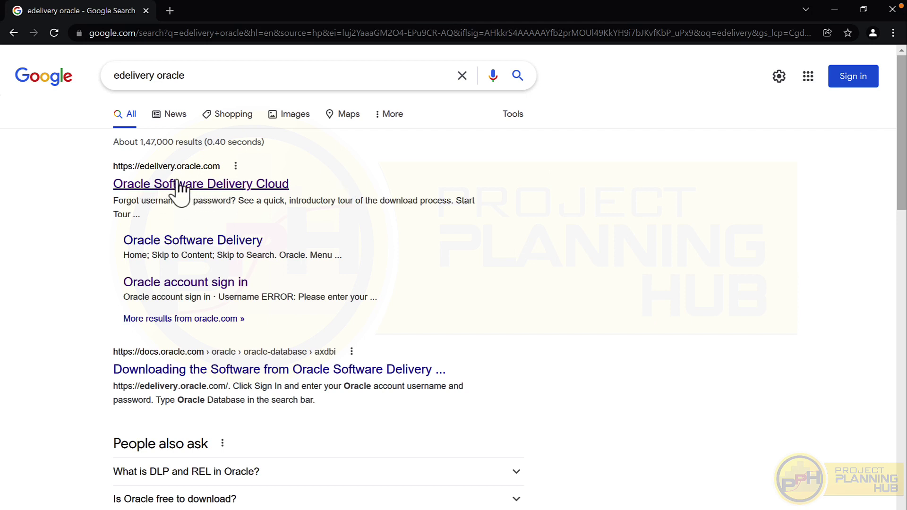
Open Oracle Software Delivery Cloud from the results and bring up the Create Your Oracle Account form
left_click(178, 184)
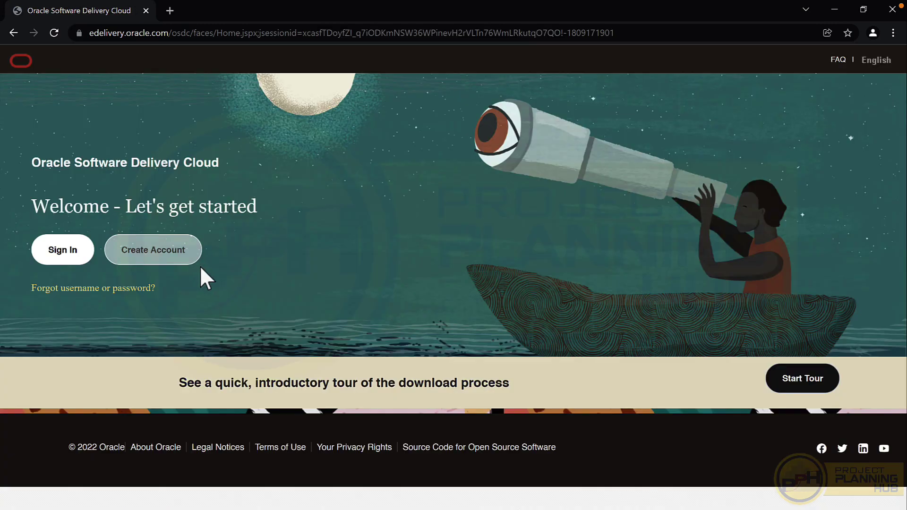
left_click(164, 253)
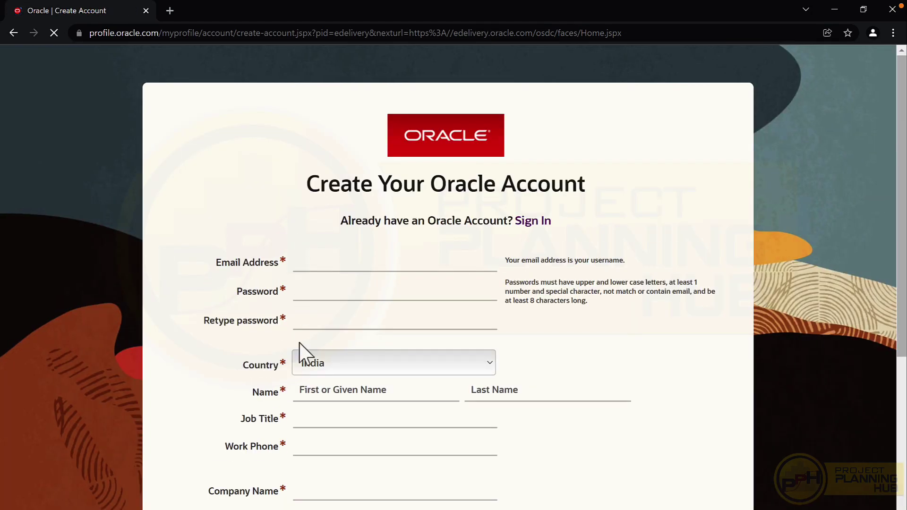
scroll(299, 349, "down", 5)
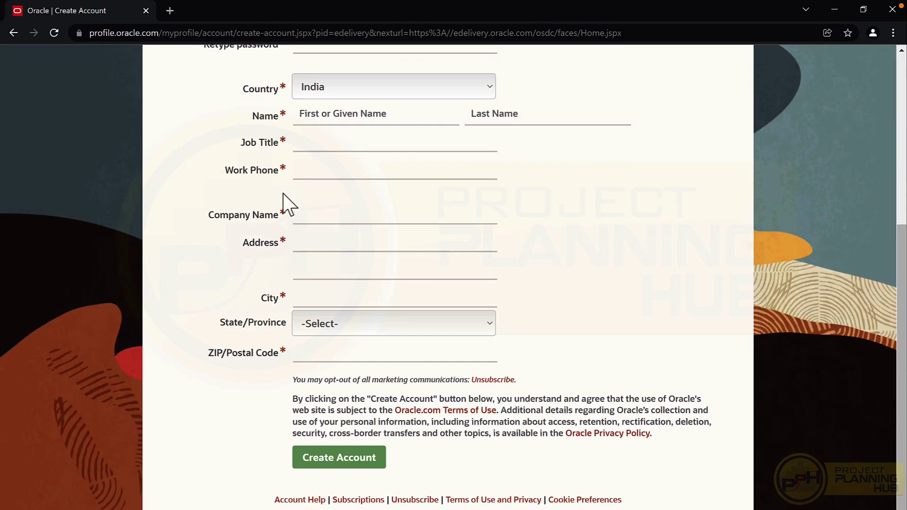
scroll(280, 272, "up", 1)
scroll(293, 212, "up", 1)
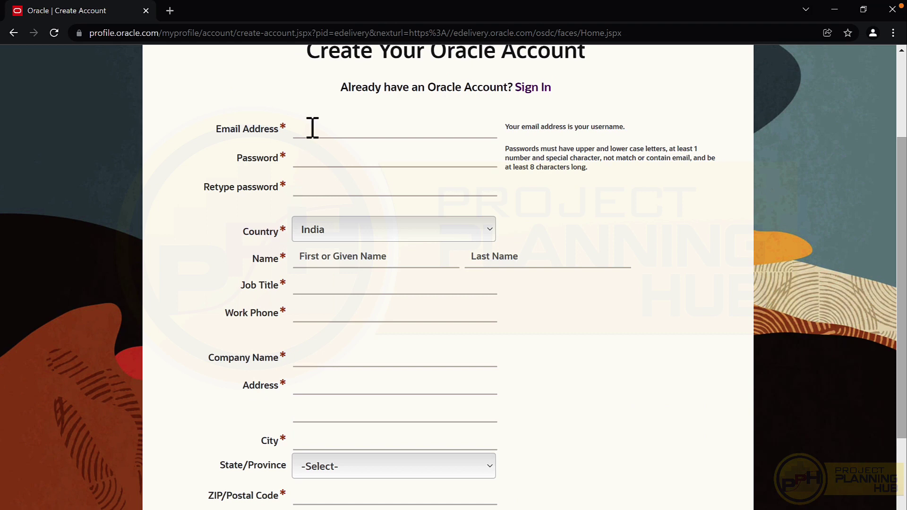
scroll(324, 336, "down", 3)
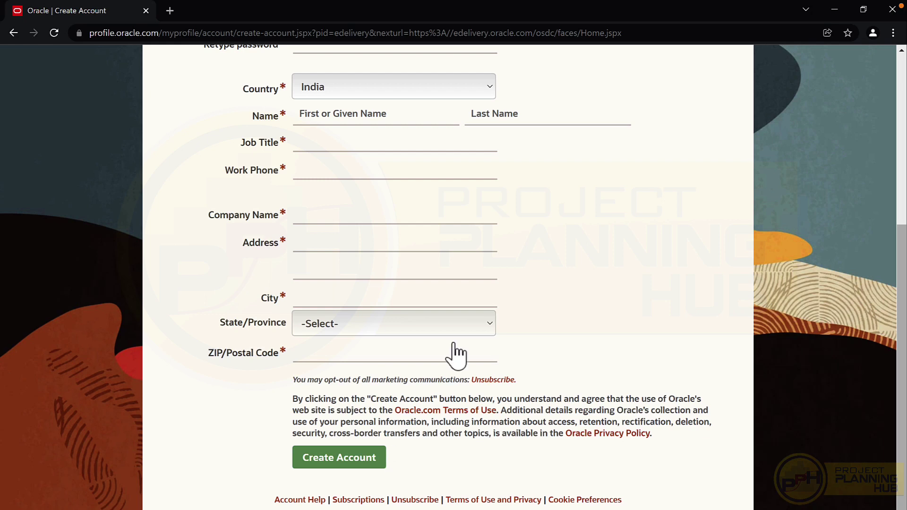
scroll(565, 216, "up", 6)
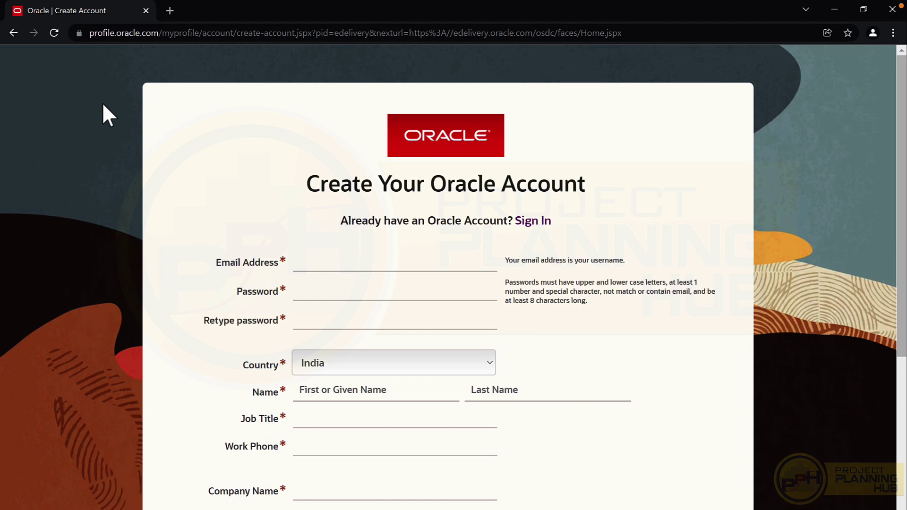
Return to the Software Delivery Cloud home page and sign in with the saved account username and password
left_click(13, 33)
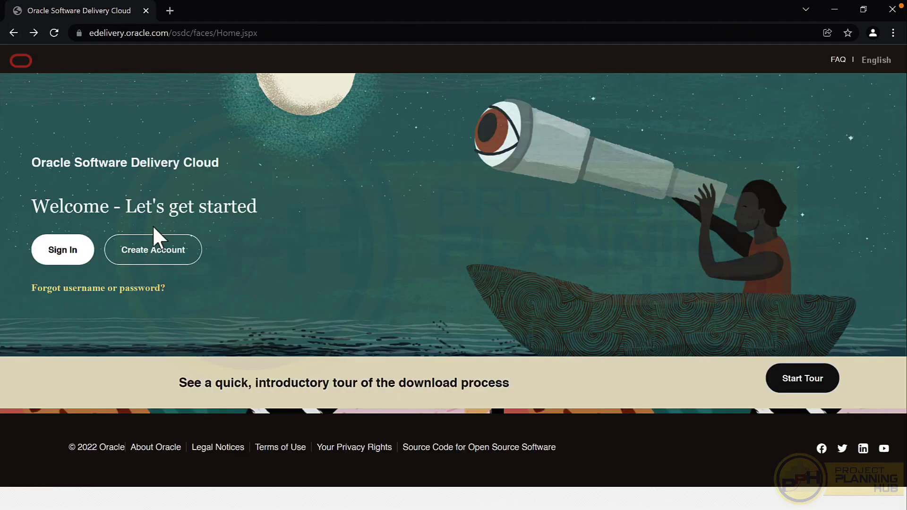
left_click(60, 254)
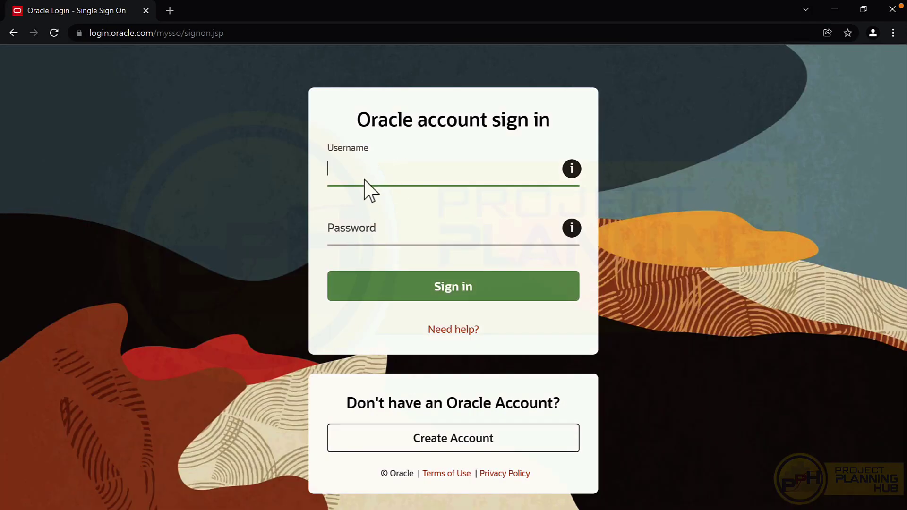
type("project")
left_click(352, 222)
left_click(468, 298)
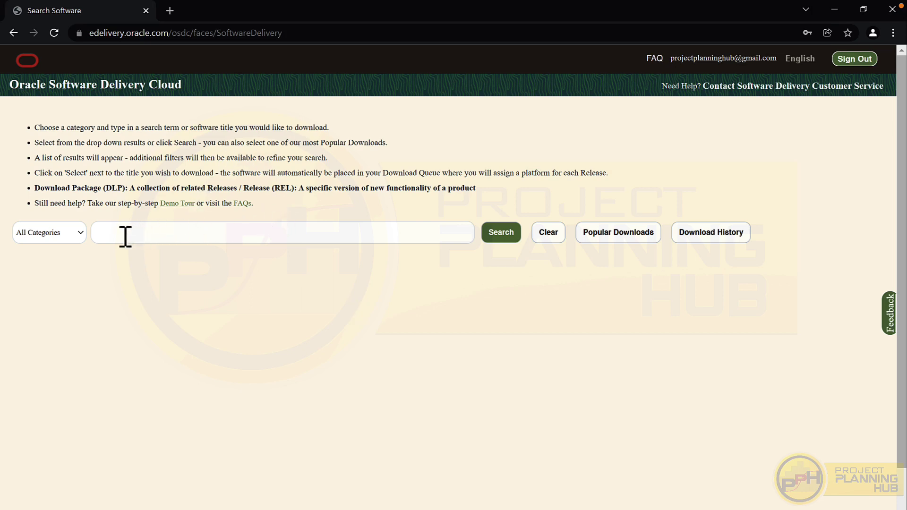
Search the software catalogue for 'P6 Client', entering 'p6' and choosing the suggestion
left_click(109, 233)
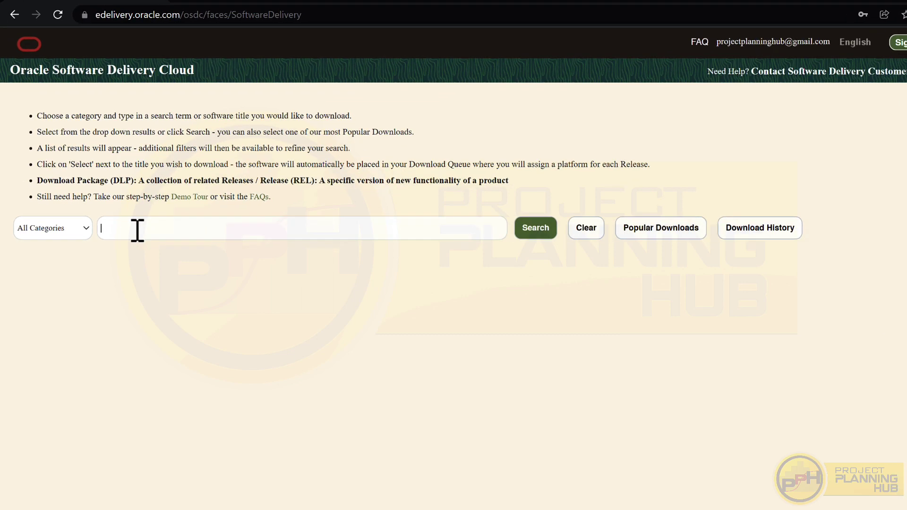
type("p6")
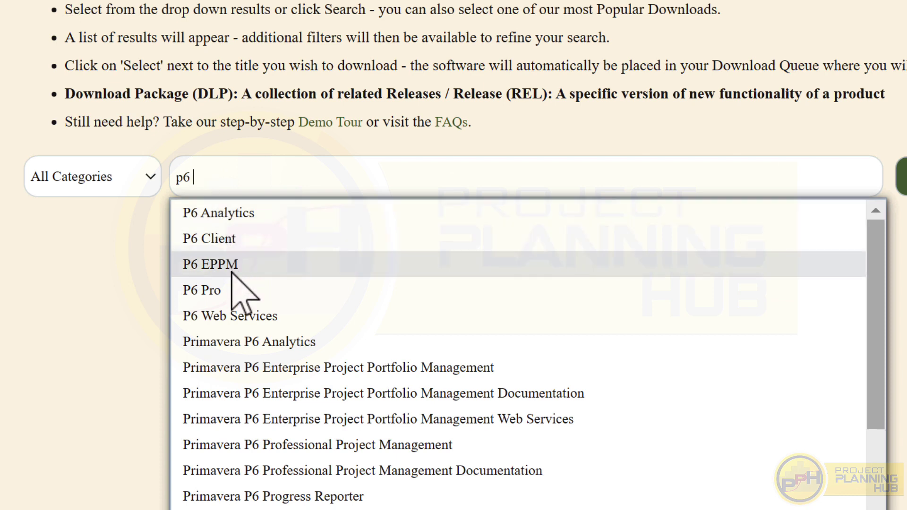
left_click(228, 240)
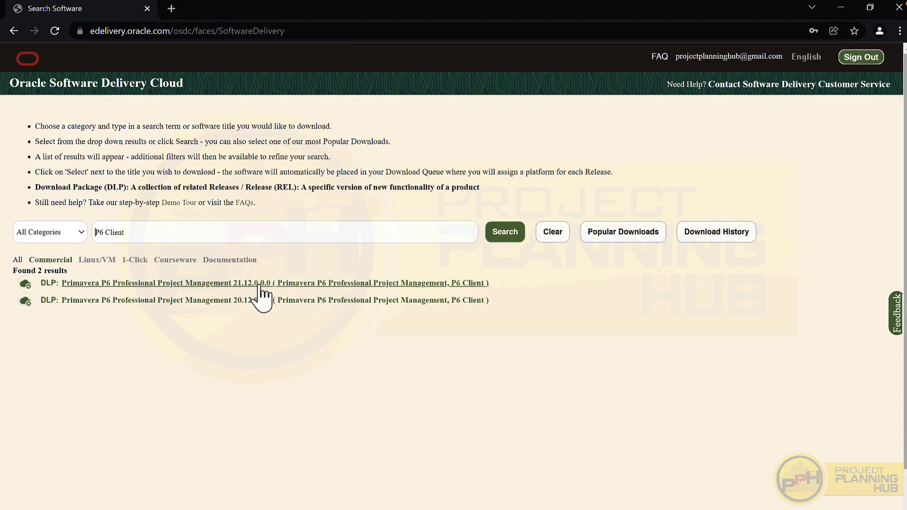
Add the Primavera P6 Professional 21.12.0.0.0 release to the download queue and view the queue
left_click(242, 285)
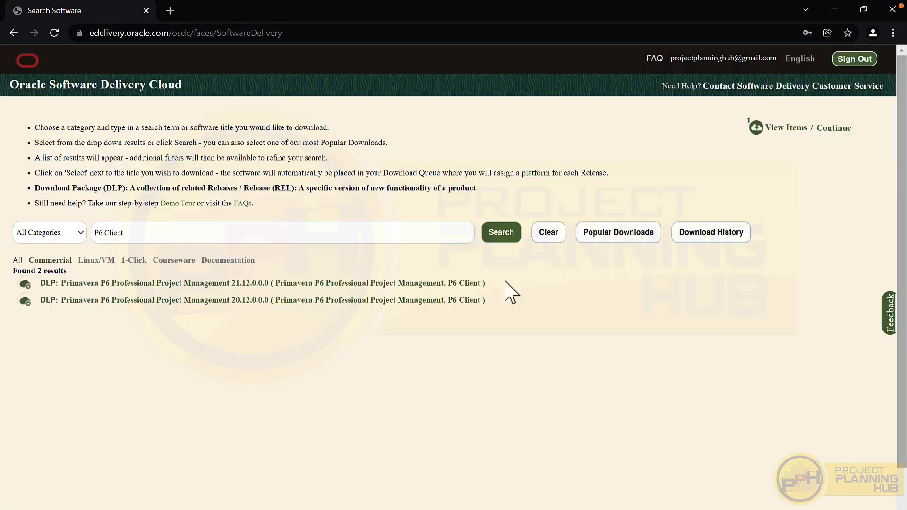
left_click(775, 133)
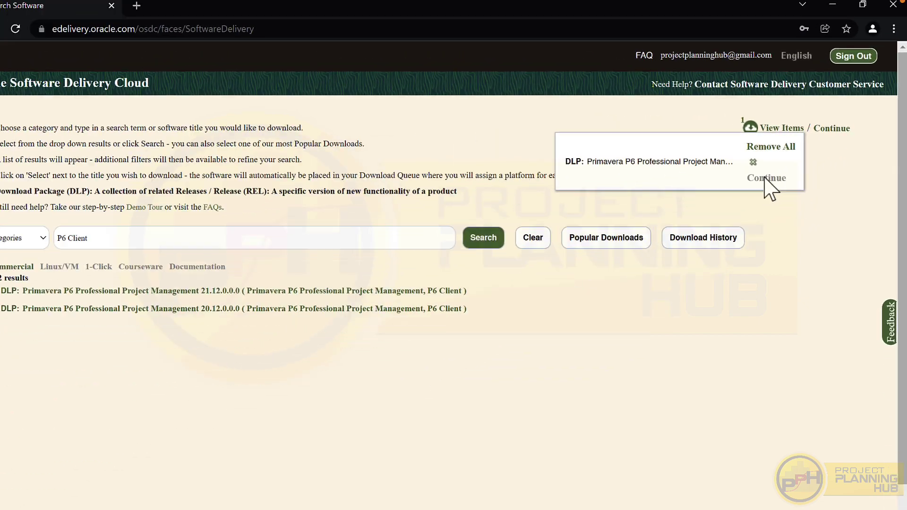
left_click(657, 231)
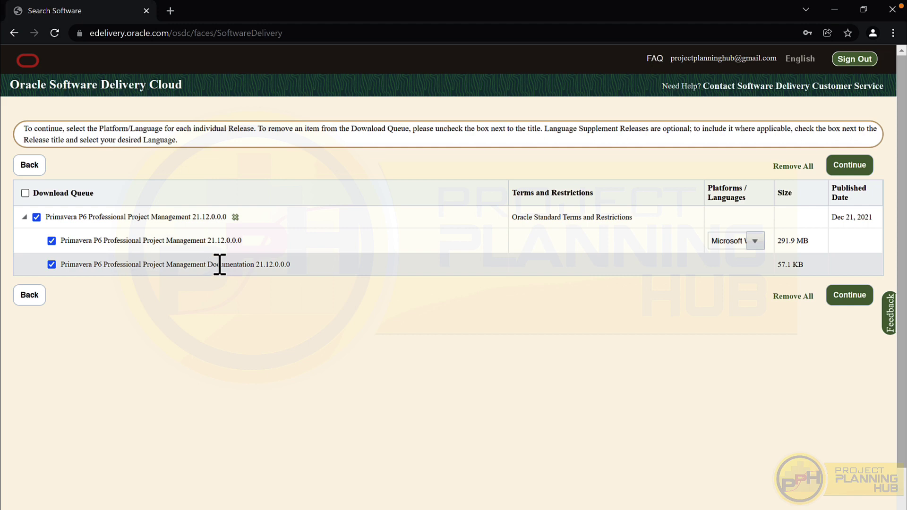
Keep only the P6 Professional software package for Microsoft Windows x64, leaving out the documentation, and continue
left_click(52, 265)
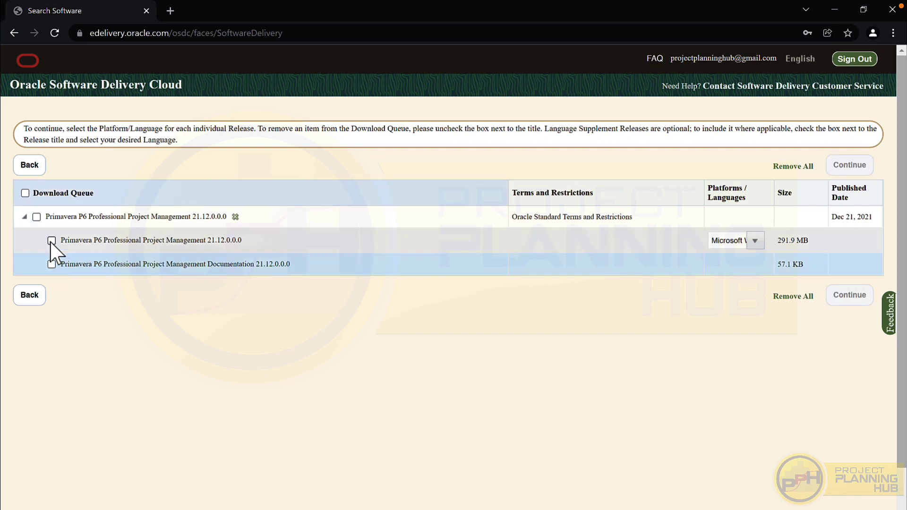
left_click(51, 241)
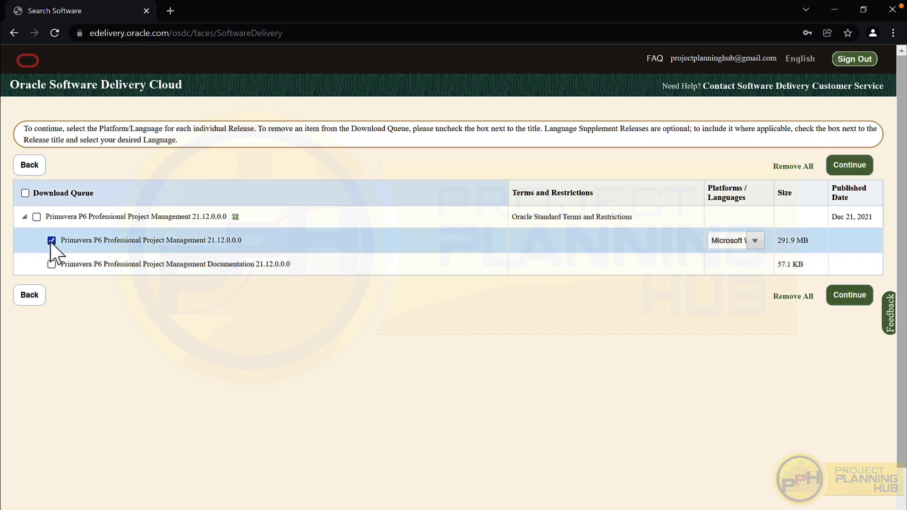
left_click(755, 241)
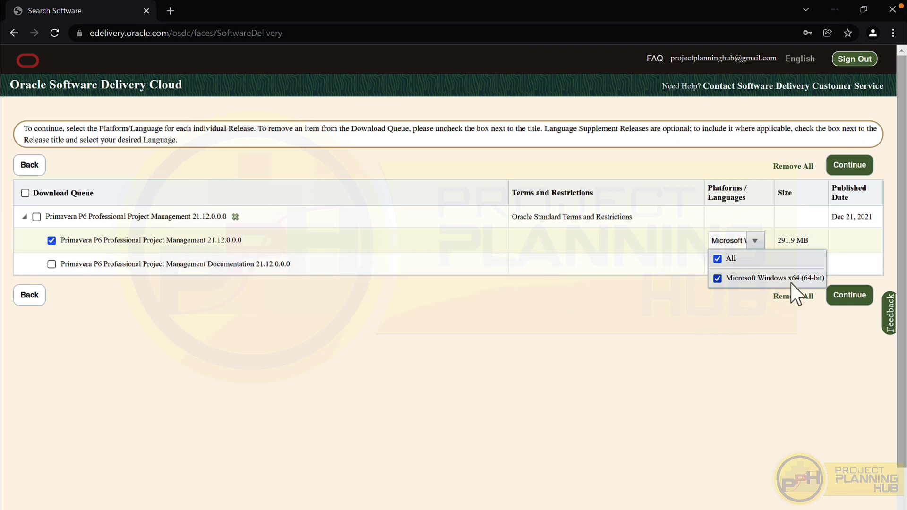
left_click(697, 315)
left_click(850, 297)
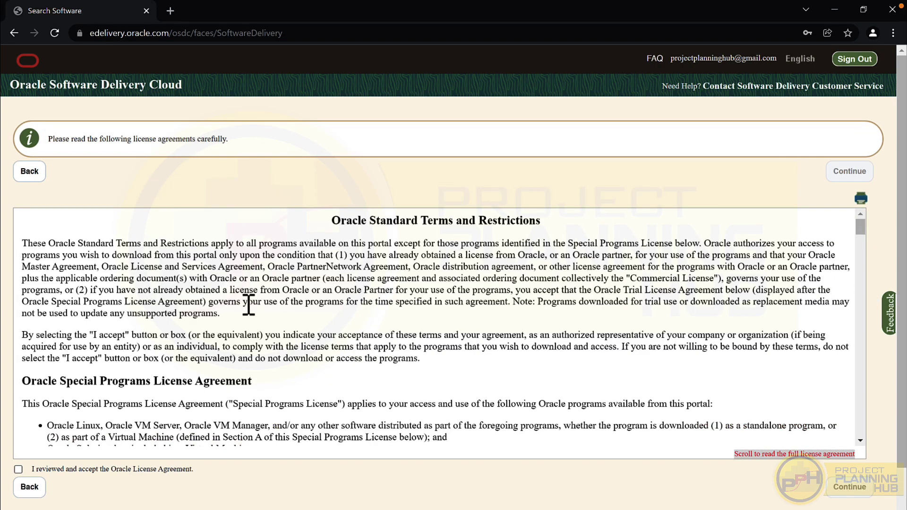
Accept the license, dismiss the survey popup, and deselect the Database Setup and Integration API zips
scroll(249, 305, "down", 15)
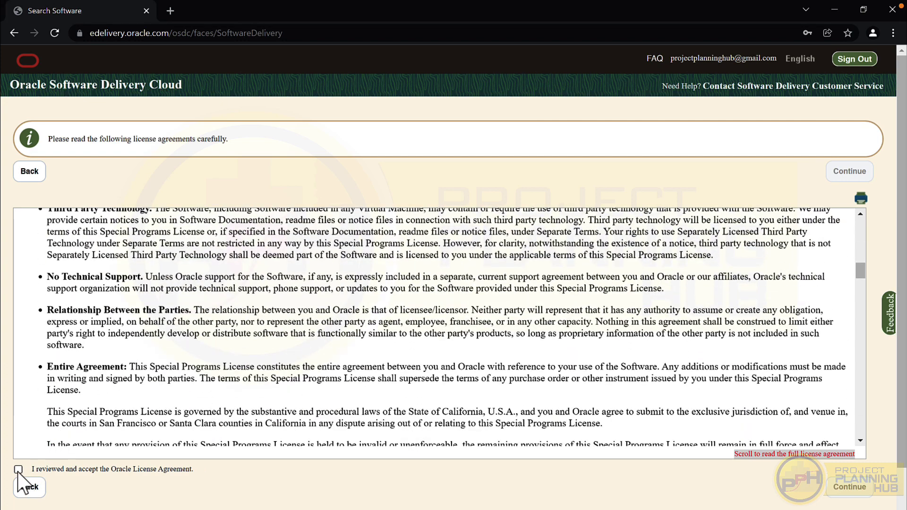
left_click(848, 491)
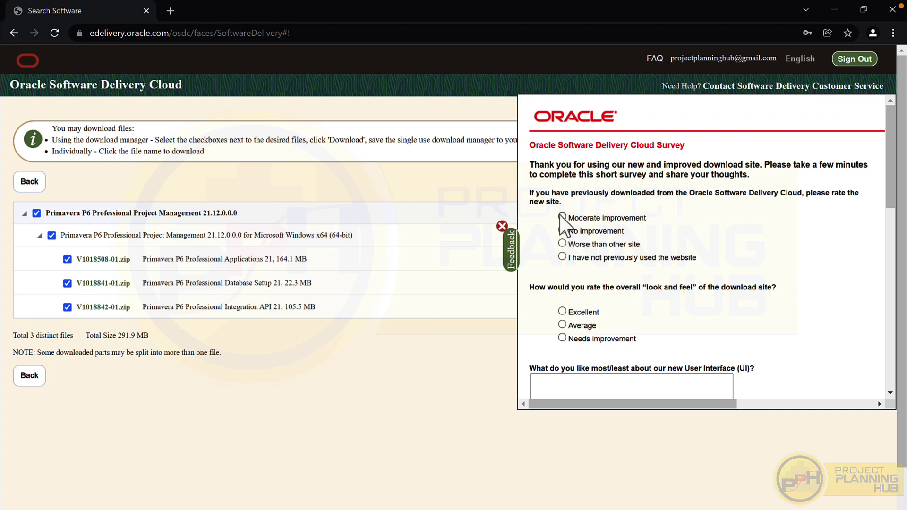
left_click(502, 226)
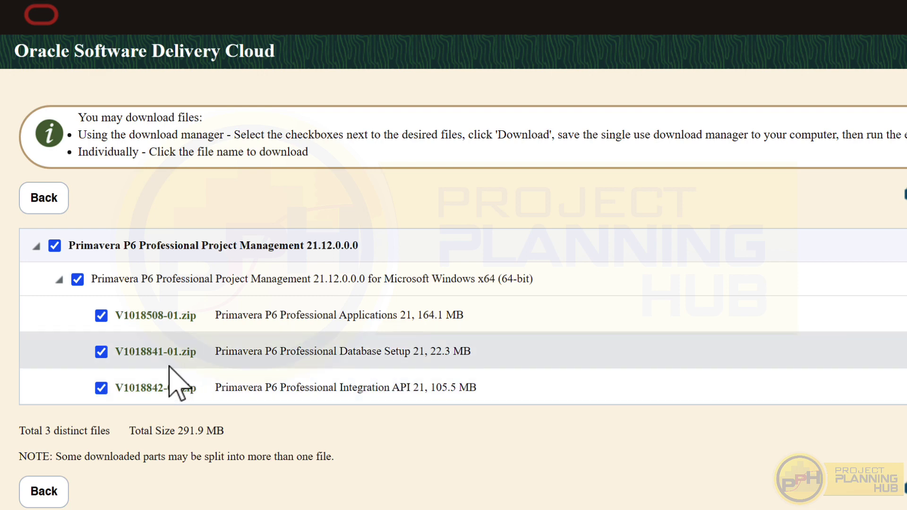
left_click(101, 352)
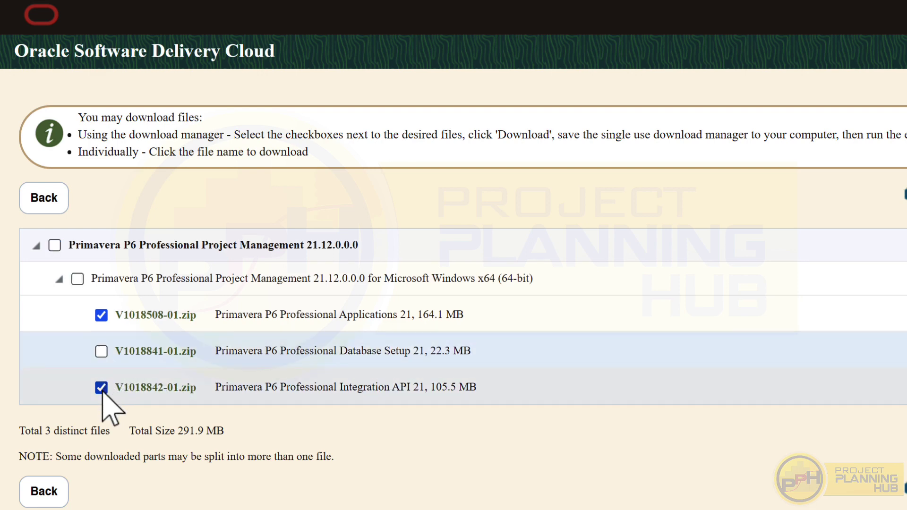
left_click(101, 388)
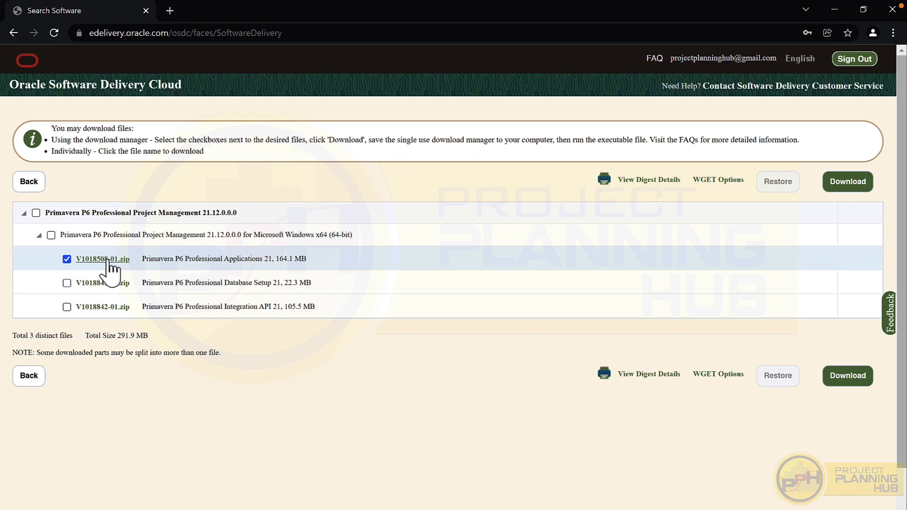
Download the Oracle_SSN_DLM download manager for the Applications zip and open it
left_click(848, 378)
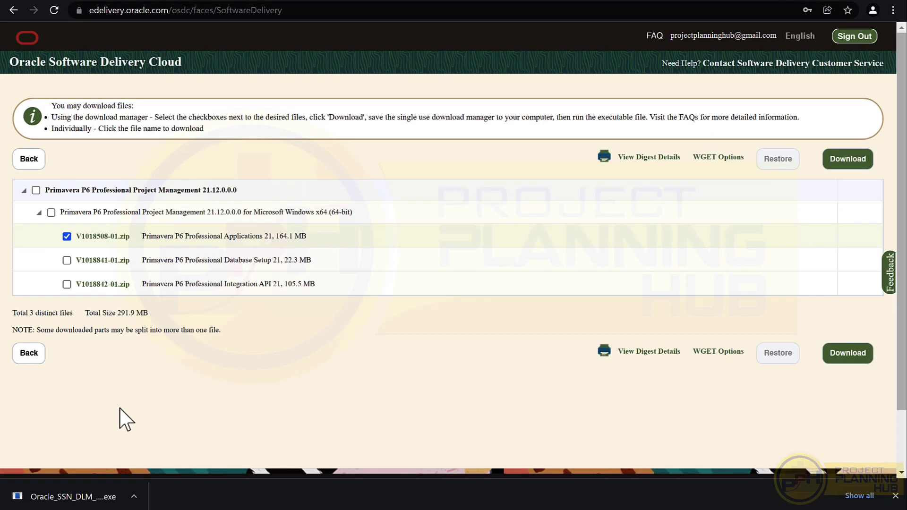
left_click(133, 497)
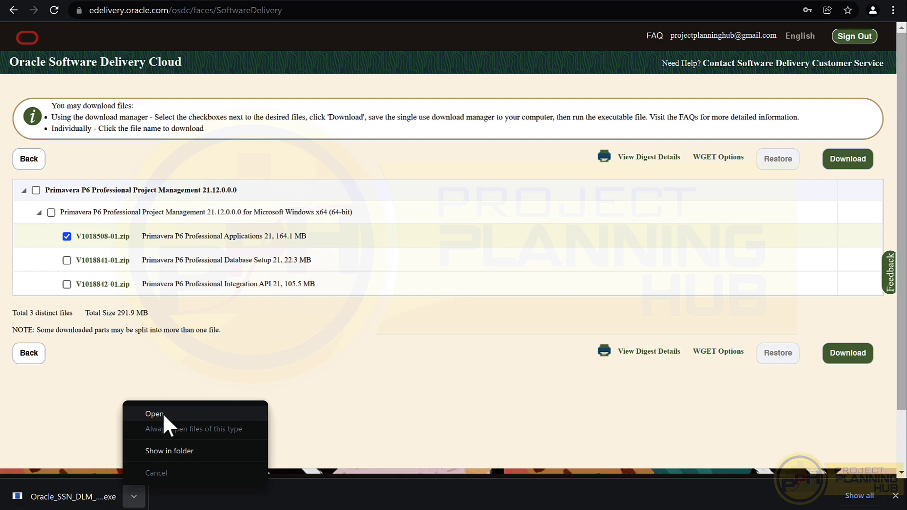
left_click(155, 415)
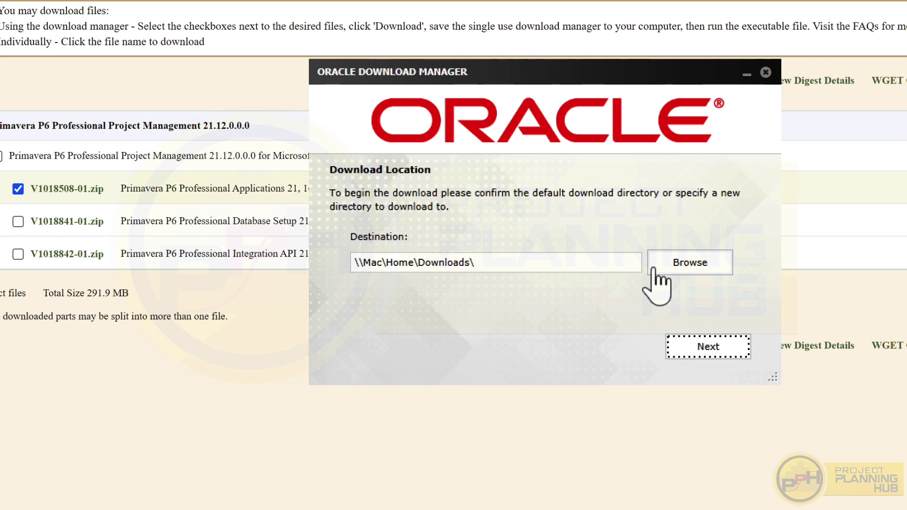
Download V1018508-01.zip into \\Mac\Home\Downloads\ and open that folder in File Explorer
left_click(709, 348)
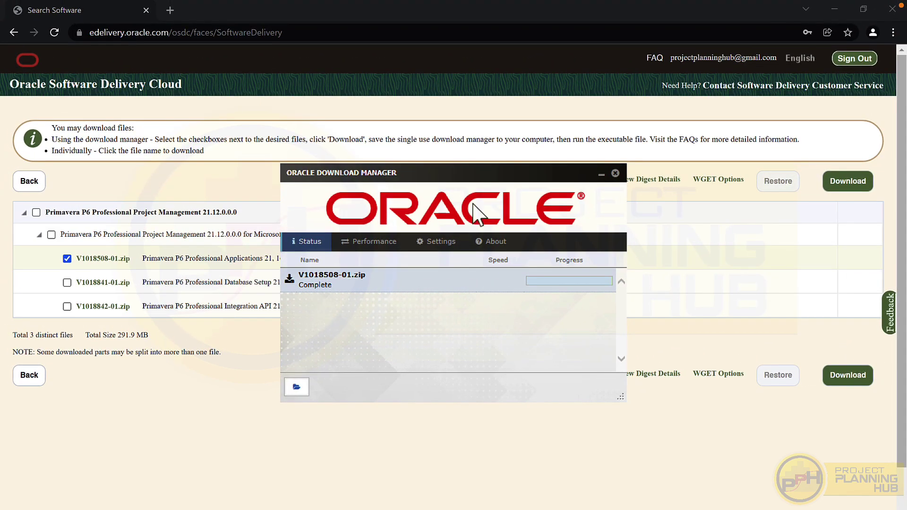
left_click(833, 9)
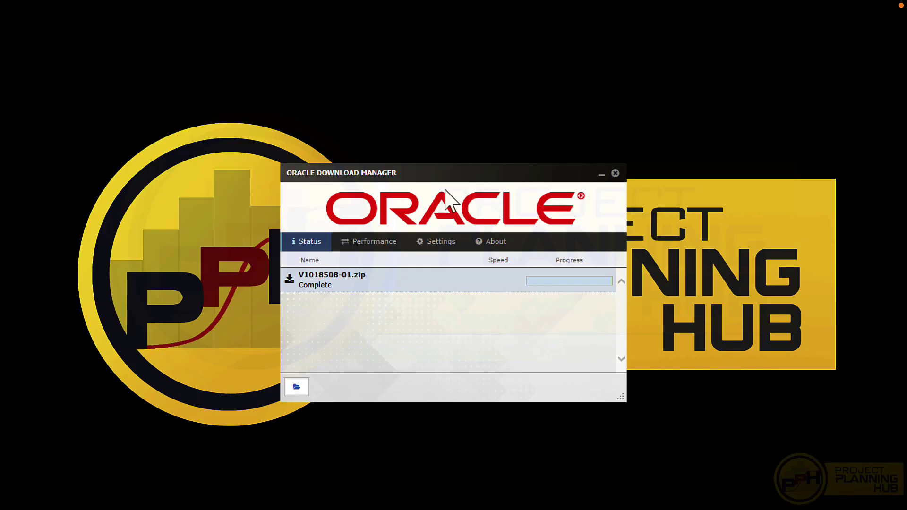
left_click_drag(445, 178, 388, 120)
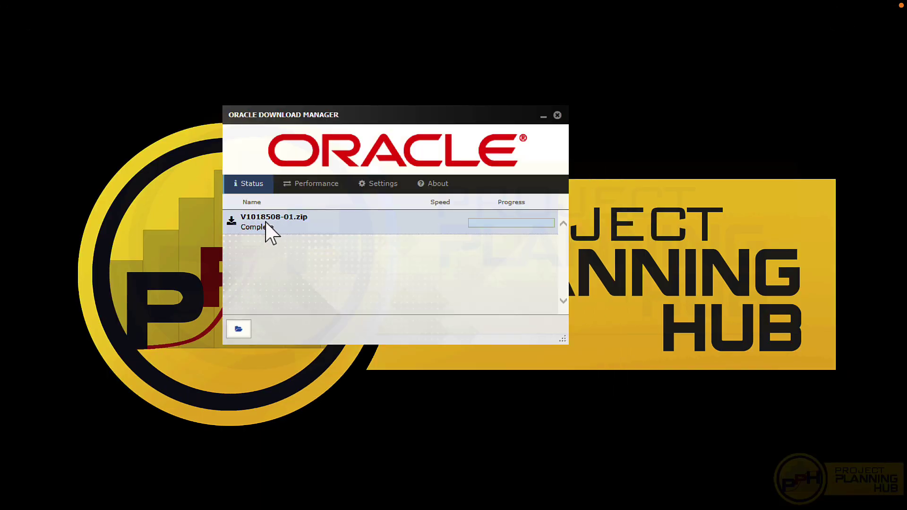
left_click(239, 329)
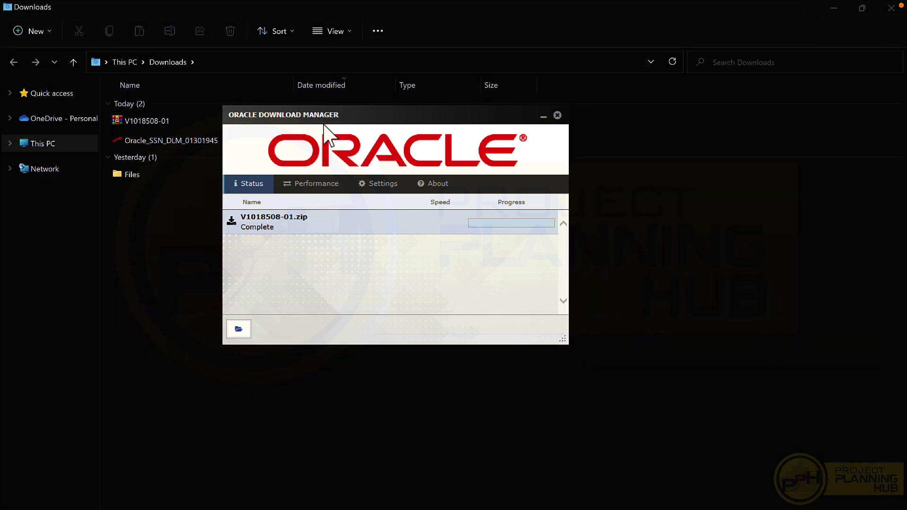
Close the download manager, extract V1018508-01.zip, and open its P6_Pro_R2112 subfolder
left_click_drag(307, 132, 314, 239)
left_click(565, 222)
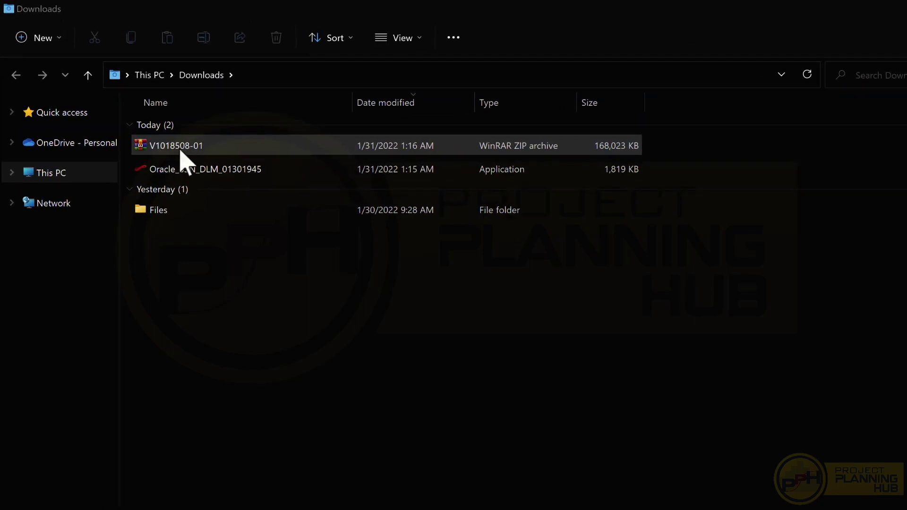
right_click(181, 152)
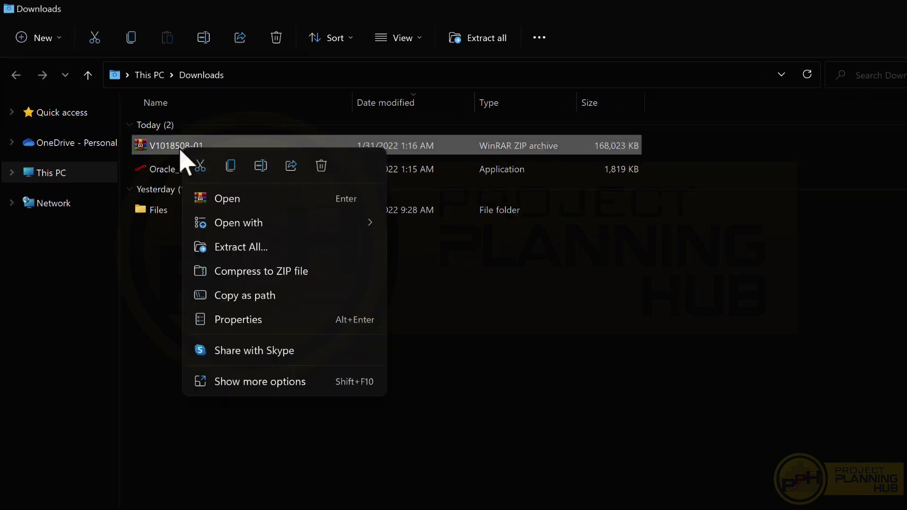
left_click(239, 249)
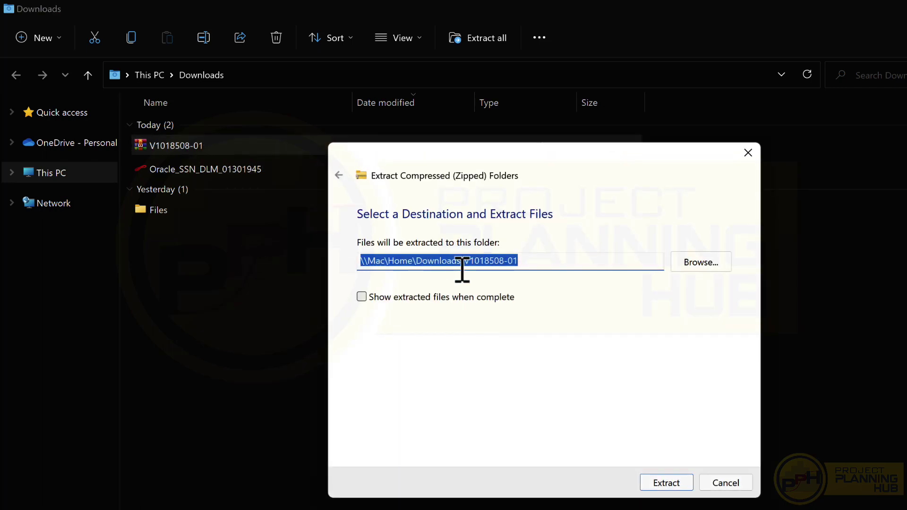
left_click(674, 487)
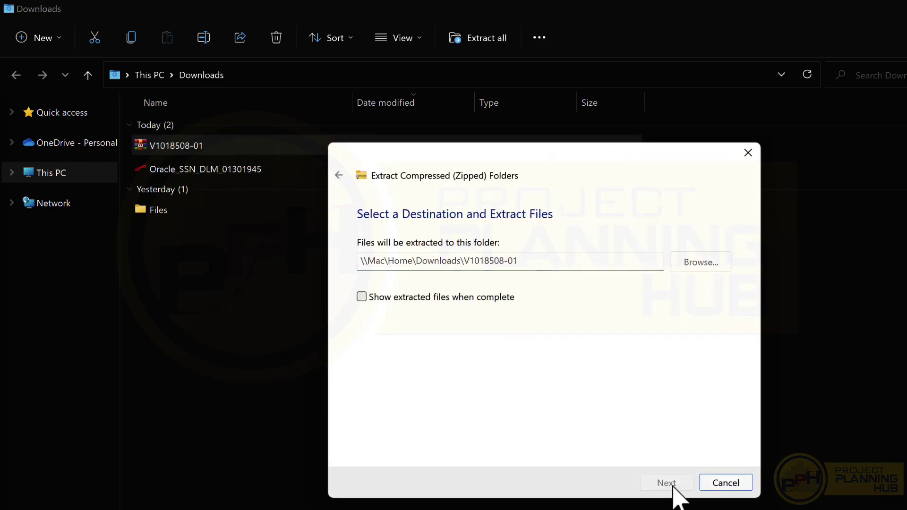
left_click(192, 194)
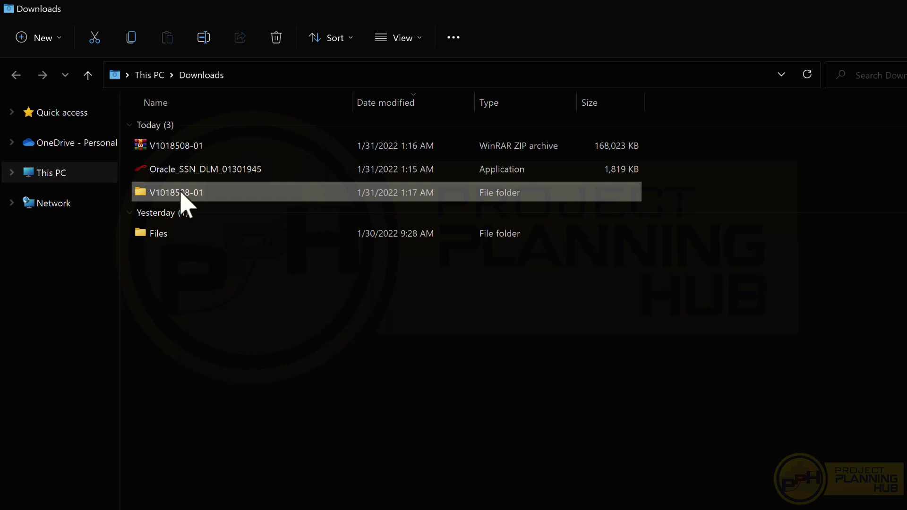
double_click(193, 194)
double_click(189, 128)
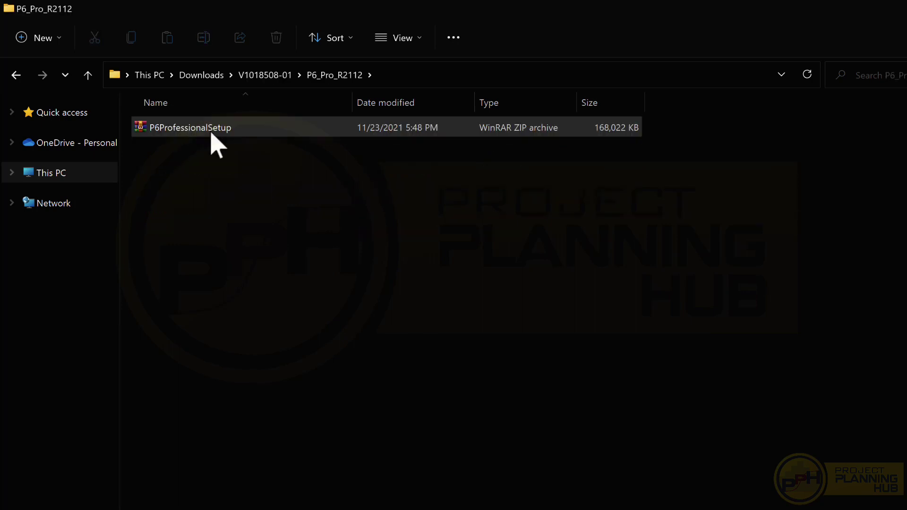
Extract P6ProfessionalSetup.zip and launch the P6ProfessionalSetup application from the extracted folder
right_click(204, 135)
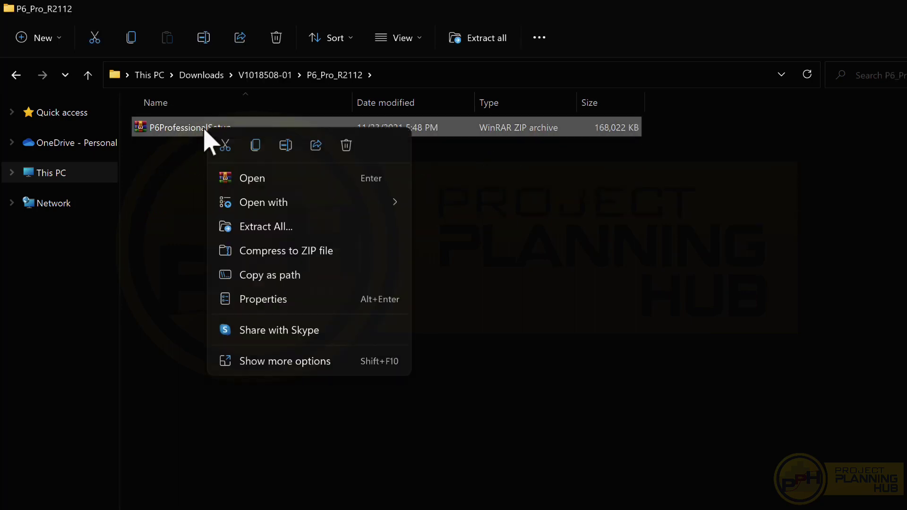
left_click(271, 234)
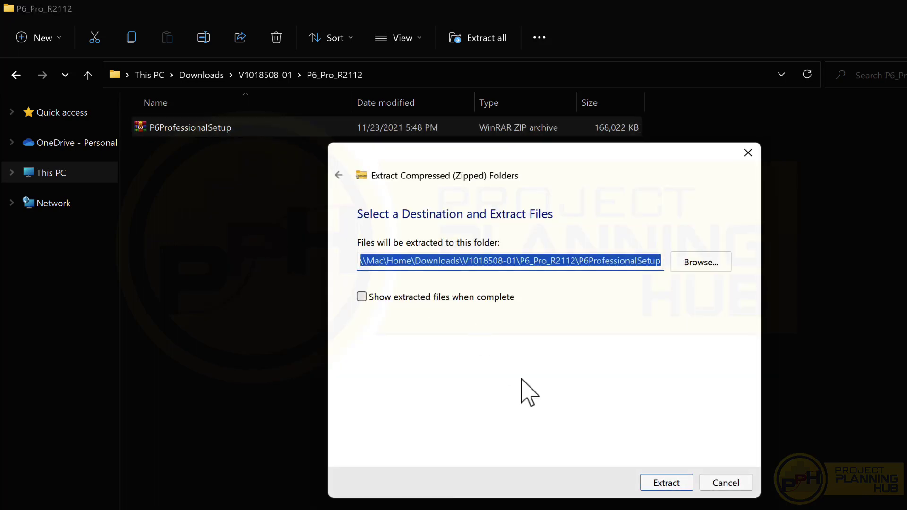
left_click(667, 484)
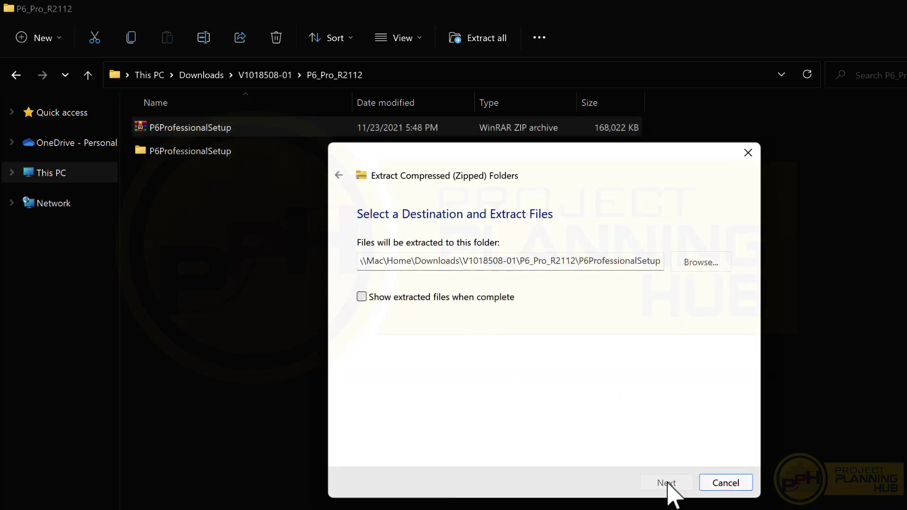
double_click(202, 153)
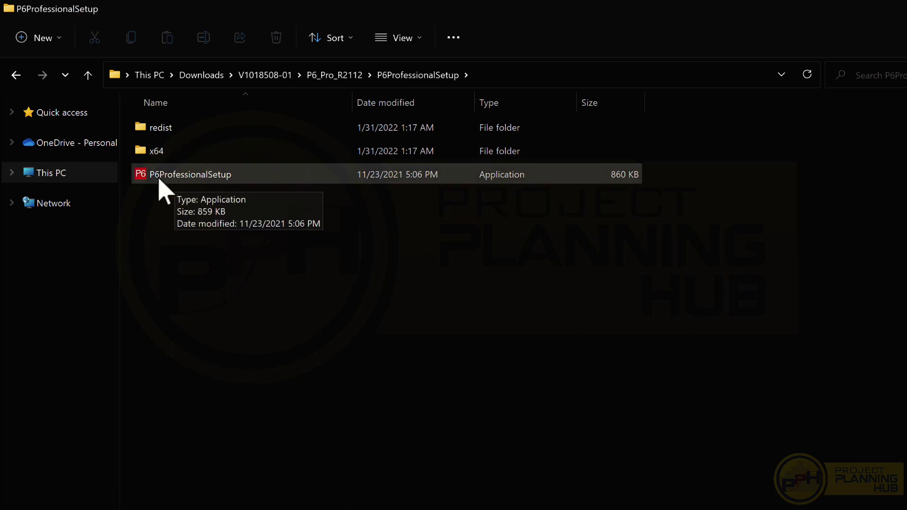
double_click(214, 180)
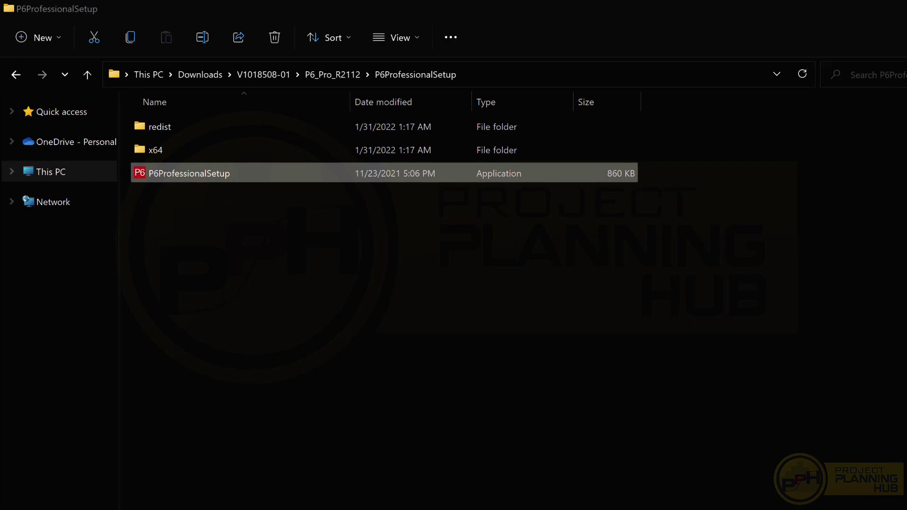
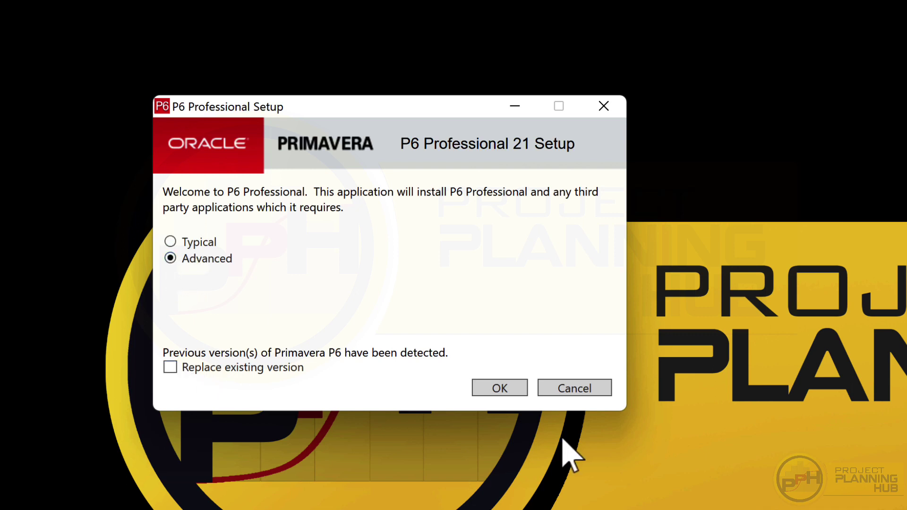
Proceed with advanced setup and expand Primavera P6 Professional (x64), Common Components and database tools
left_click(501, 390)
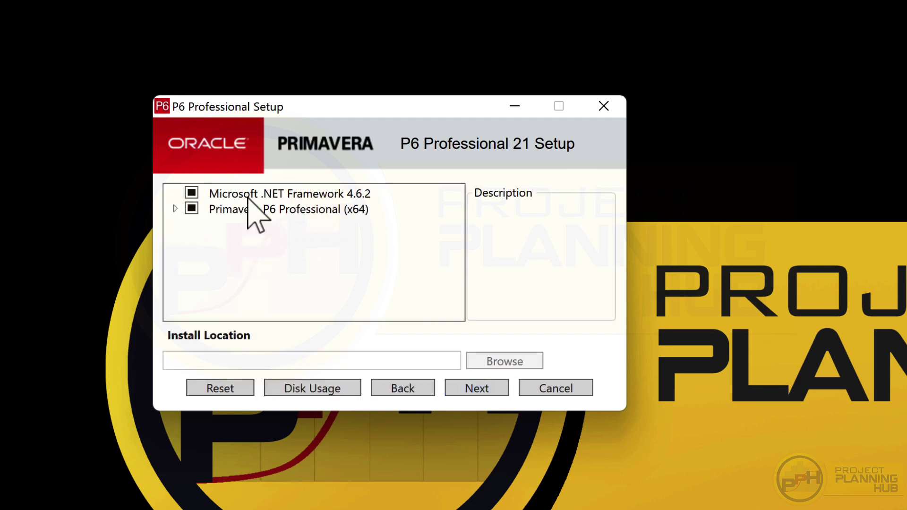
left_click(285, 198)
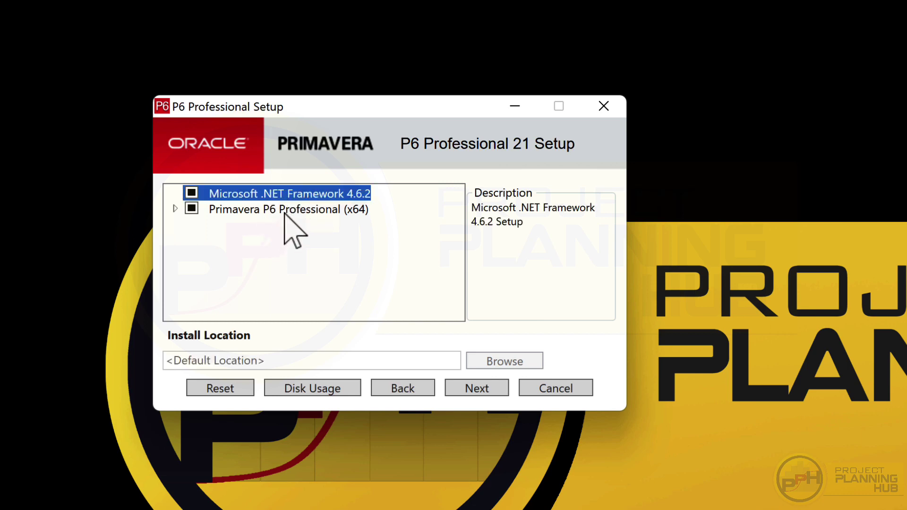
left_click(237, 212)
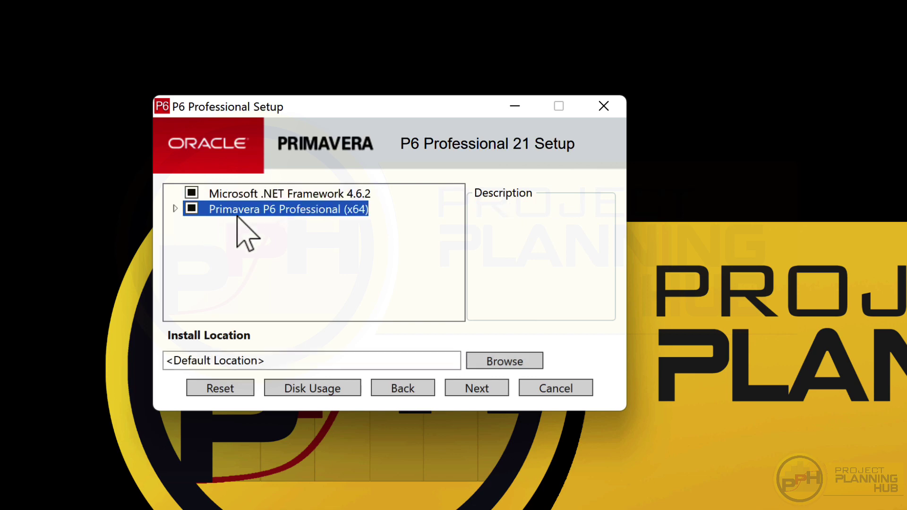
left_click(174, 209)
left_click(192, 225)
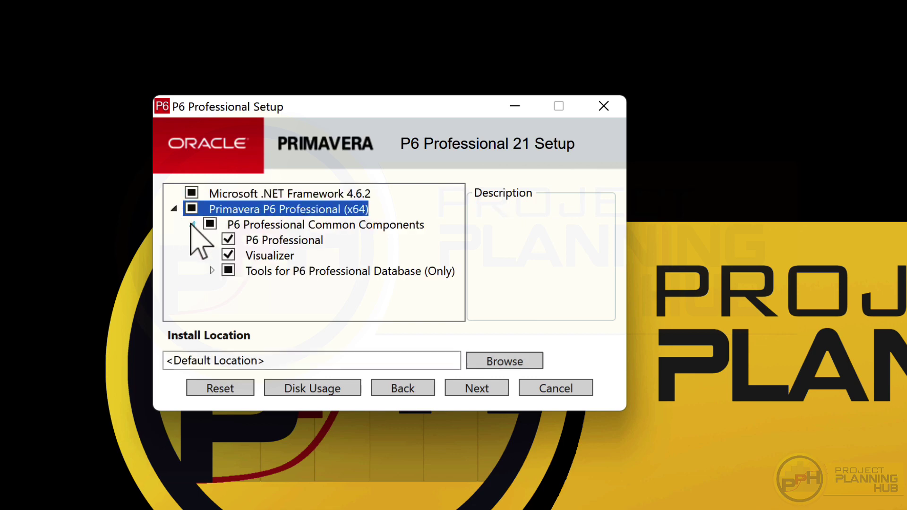
left_click(212, 271)
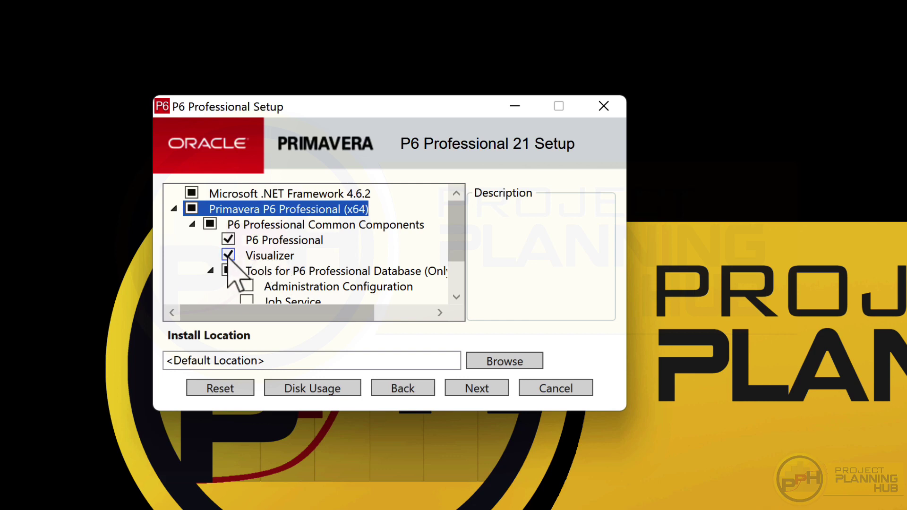
scroll(260, 259, "down", 1)
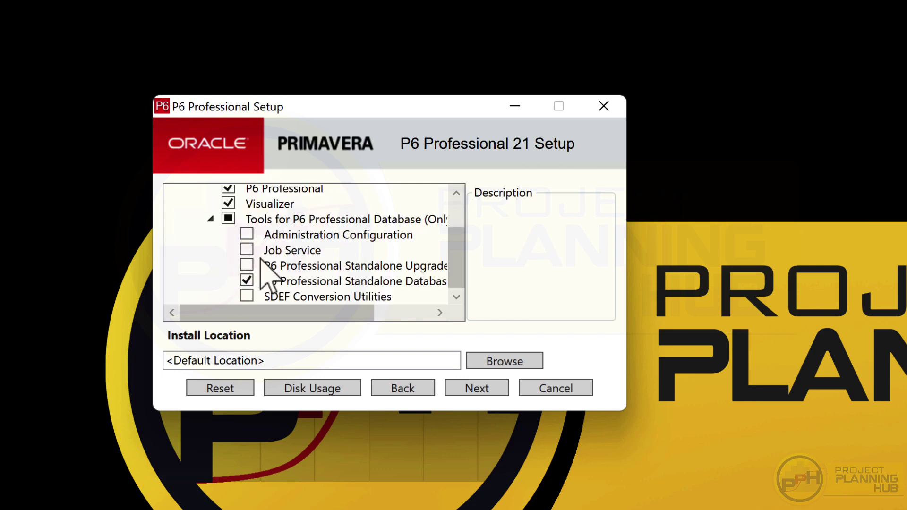
left_click_drag(279, 313, 336, 311)
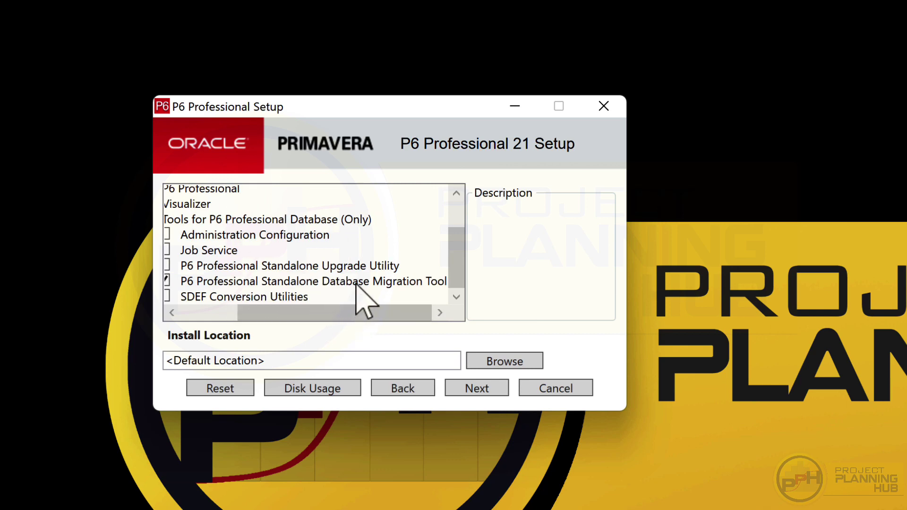
scroll(389, 286, "left", 3)
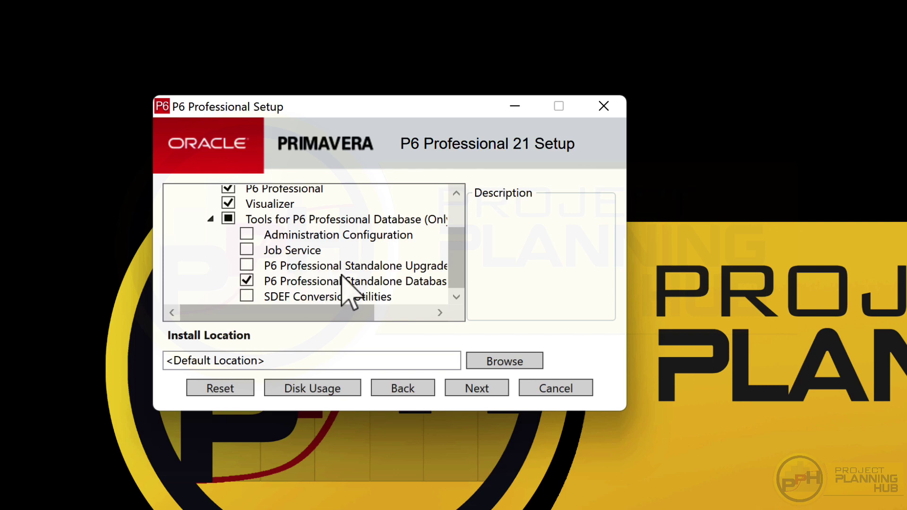
left_click_drag(339, 317, 293, 314)
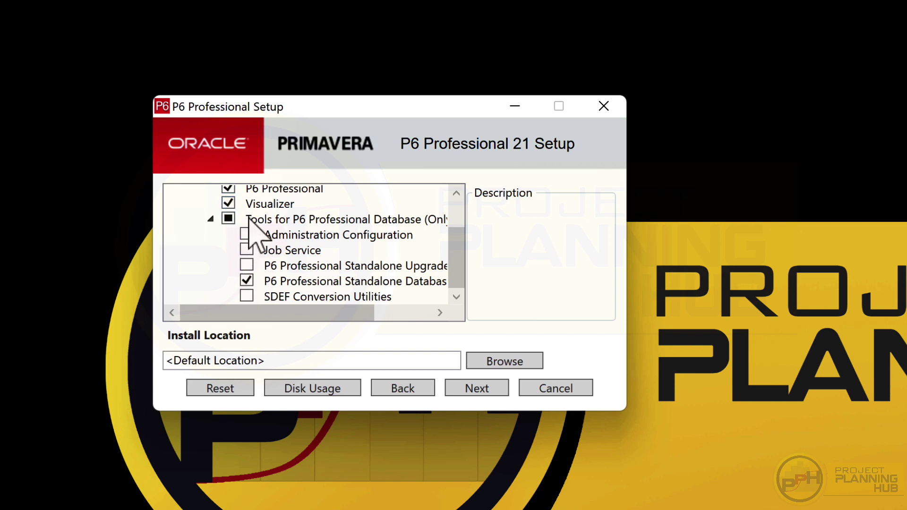
scroll(246, 227, "up", 2)
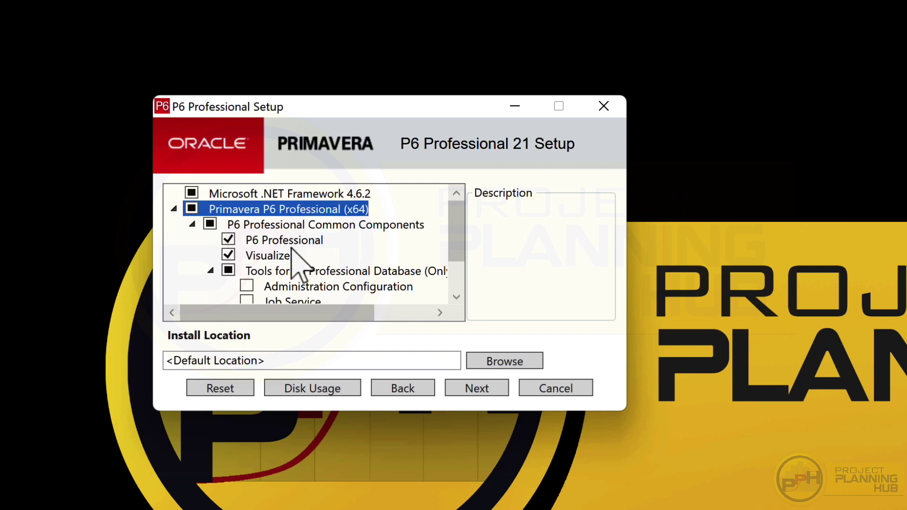
Confirm the Typical installation type on the welcome page and start installing P6 Professional
left_click(412, 391)
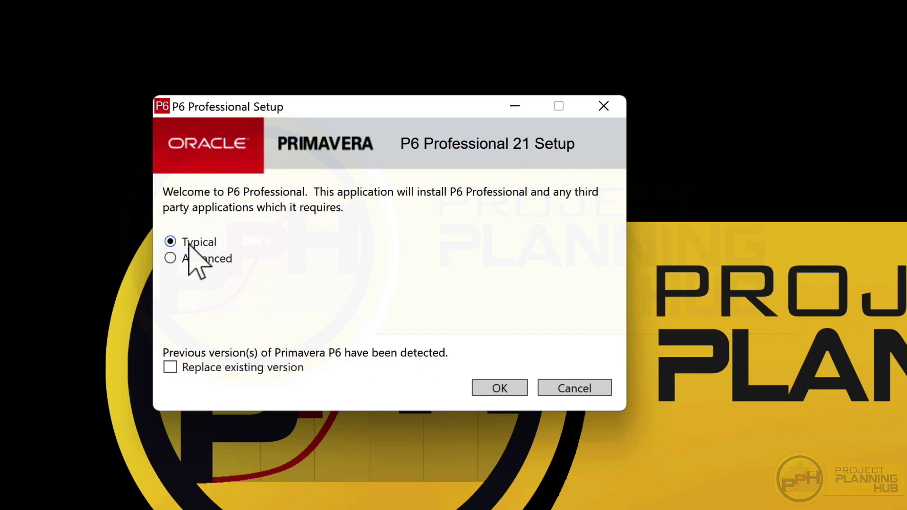
left_click(494, 389)
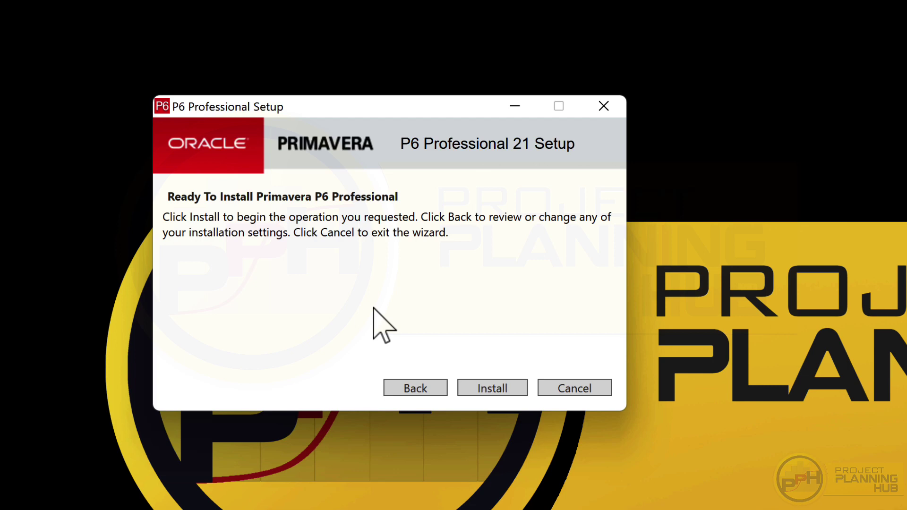
left_click(398, 388)
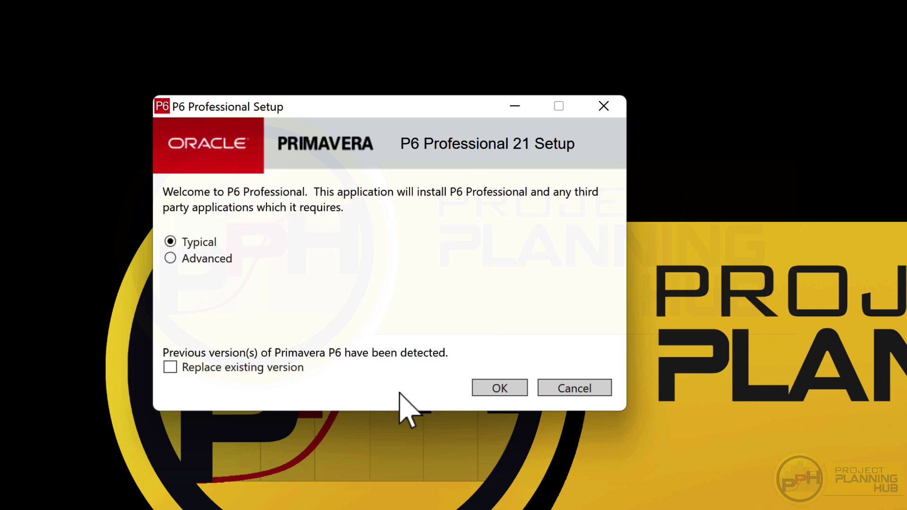
left_click(507, 391)
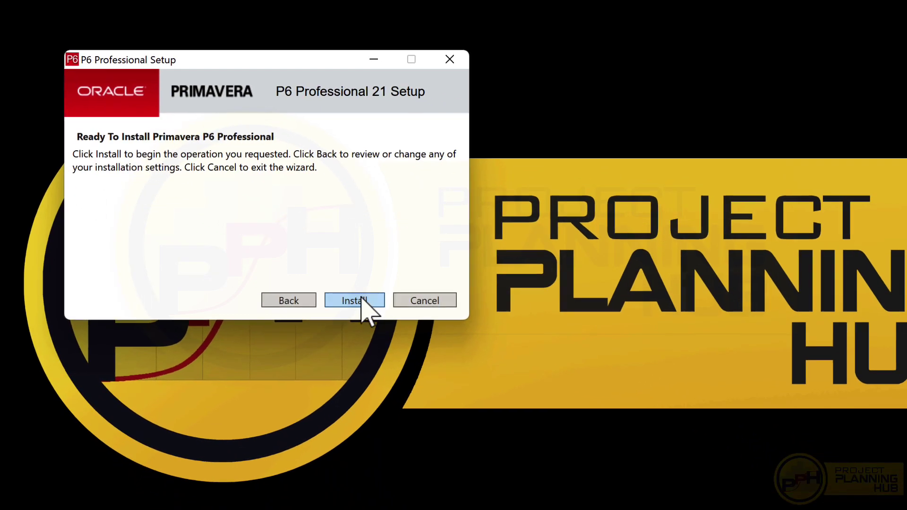
left_click(362, 300)
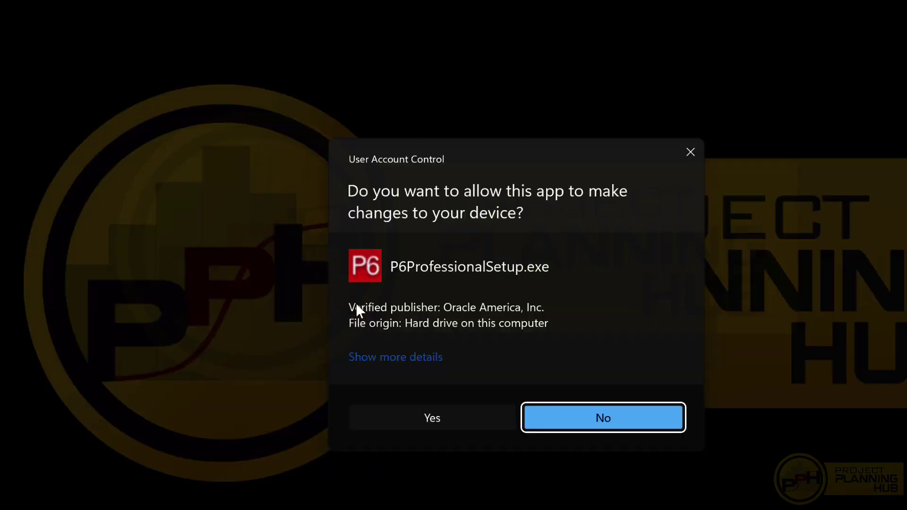
Allow the installer, finish setup with Run Database Configuration, and reposition the configuration window
left_click(438, 416)
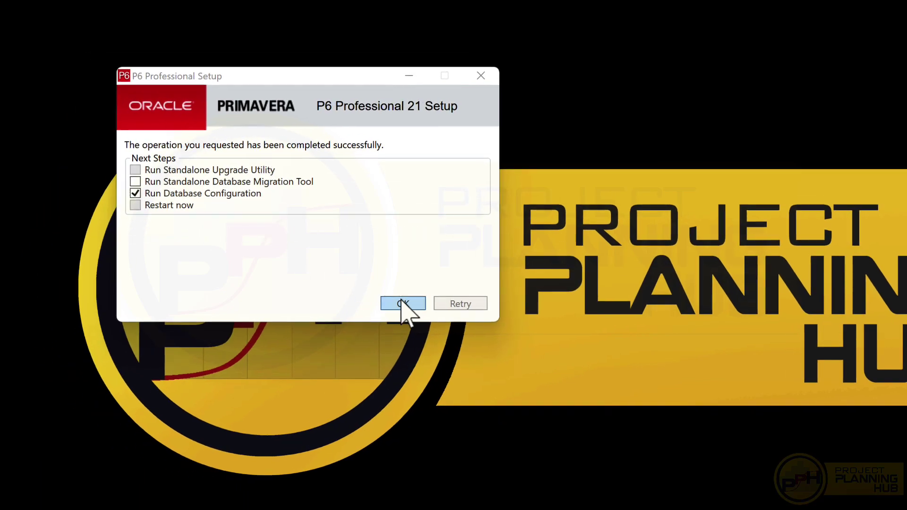
left_click(361, 303)
left_click_drag(608, 60, 340, 35)
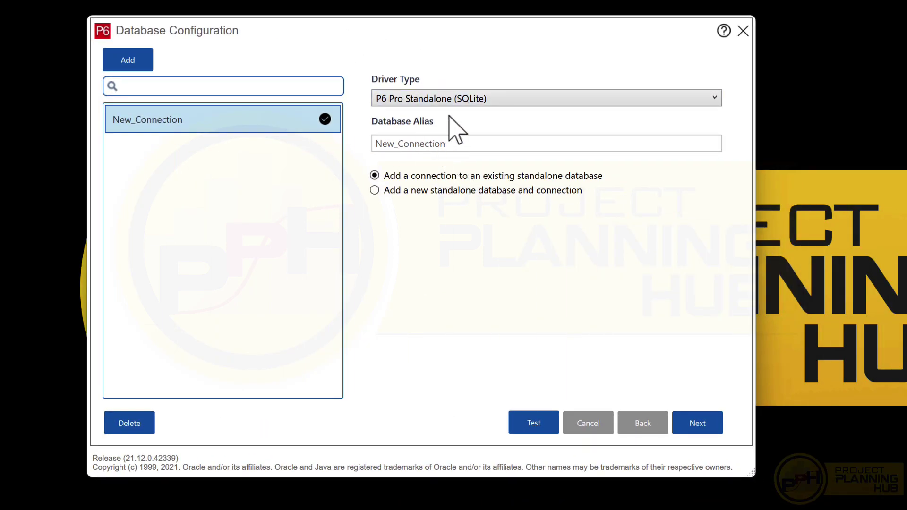
Keep the P6 Pro Standalone (SQLite) driver, choose to add a new standalone database, and continue
left_click(443, 100)
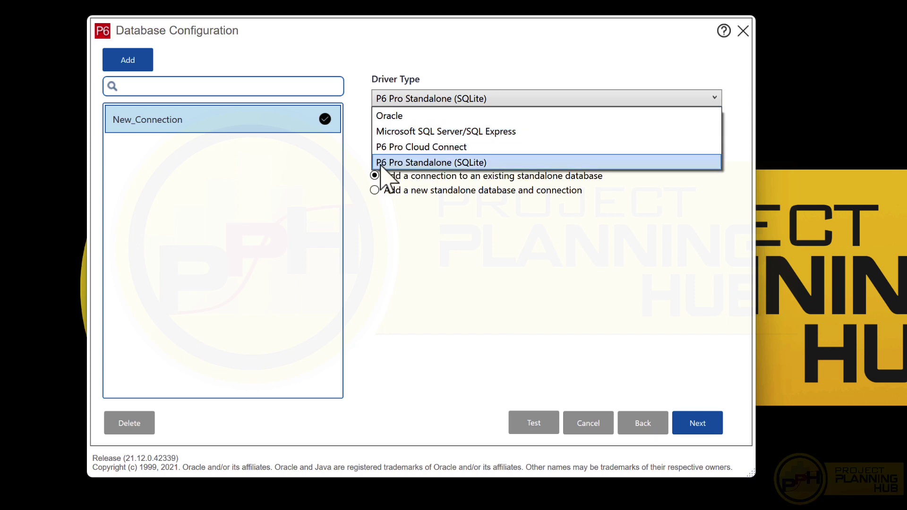
left_click(472, 163)
left_click(374, 190)
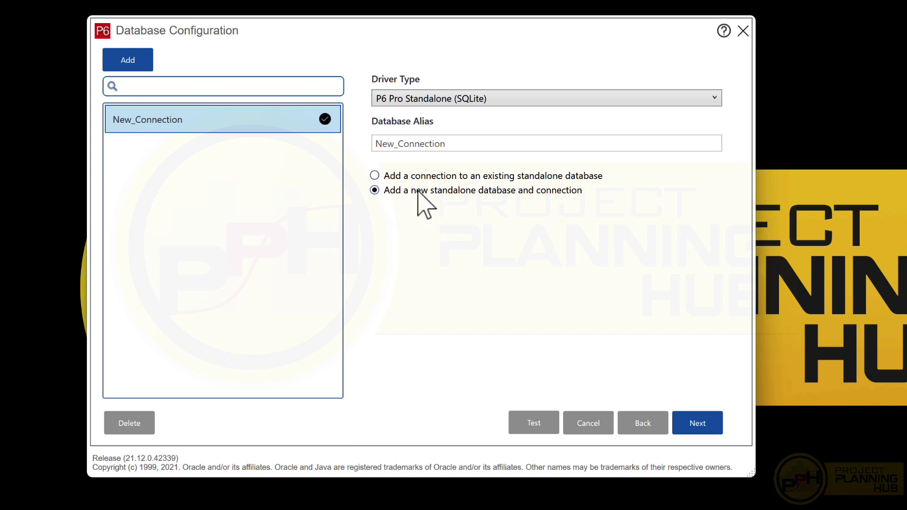
left_click(697, 423)
left_click(449, 259)
left_click(594, 263)
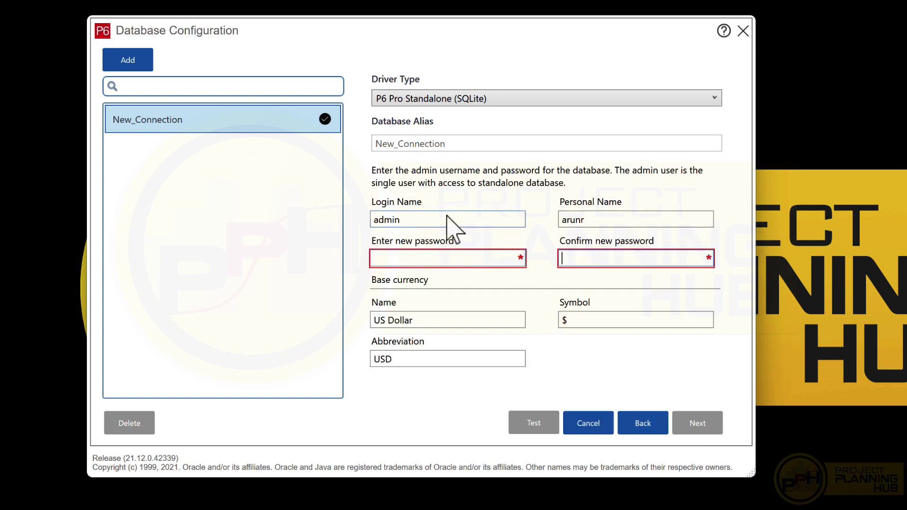
Enter and confirm the new admin password, then continue to the PPMDBSQLite21.db location step
left_click(396, 260)
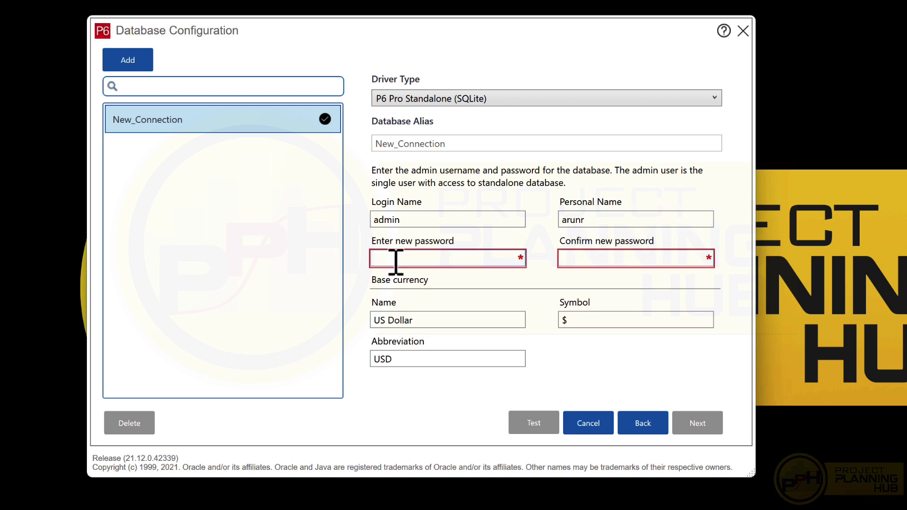
left_click(593, 257)
type("admin")
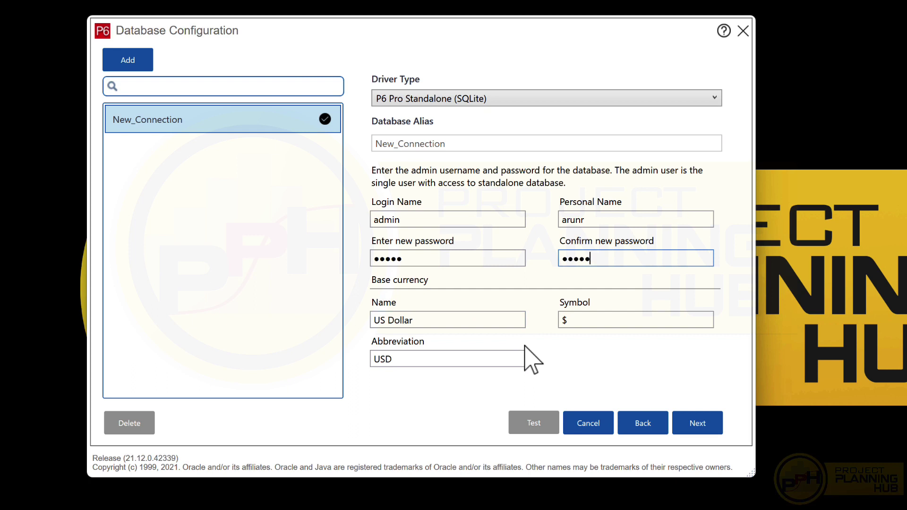
left_click(701, 423)
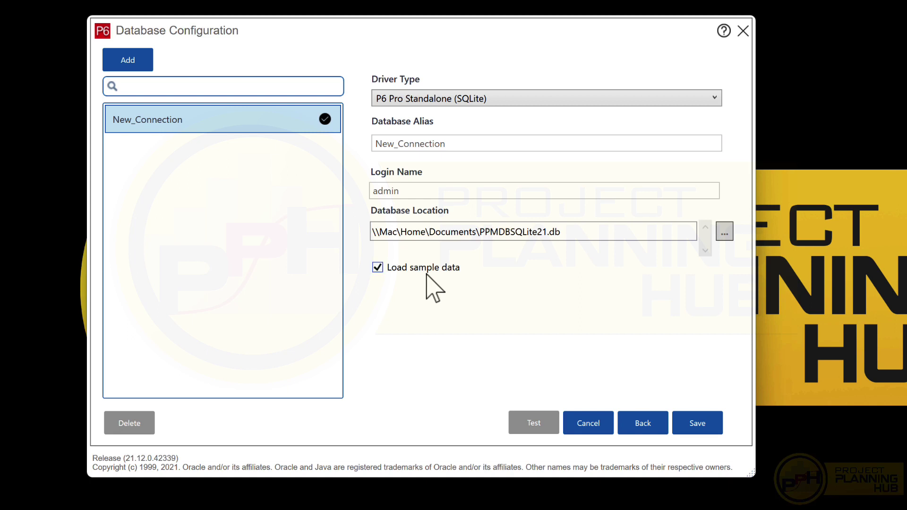
Untick Load sample data, save the New_Connection alias, and close Database Configuration
left_click(378, 267)
left_click(704, 425)
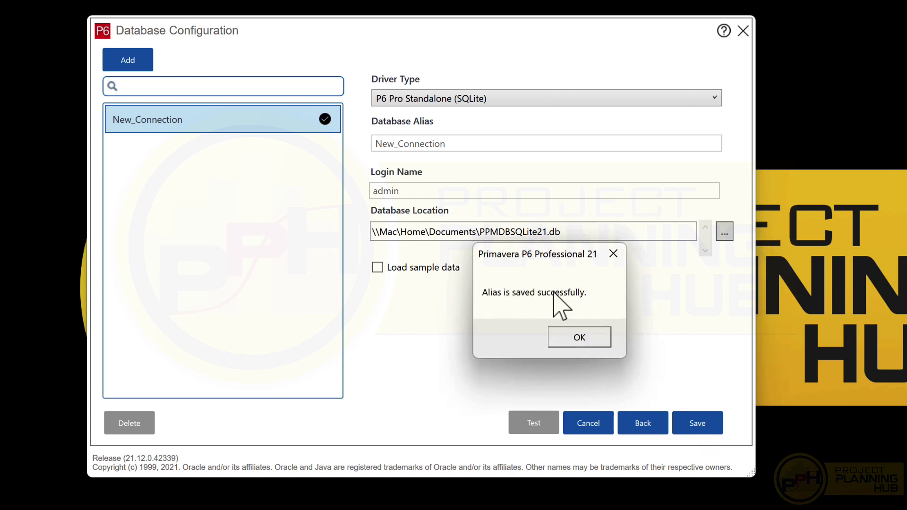
left_click(580, 337)
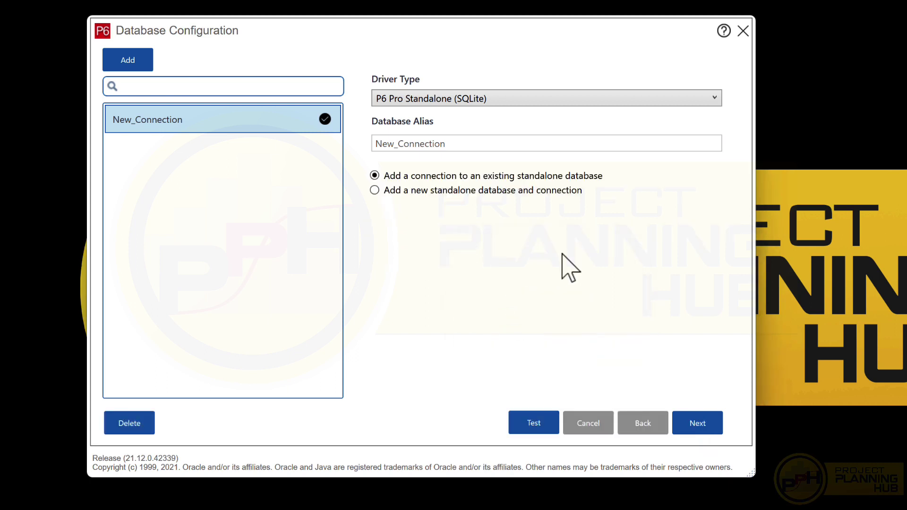
left_click(744, 31)
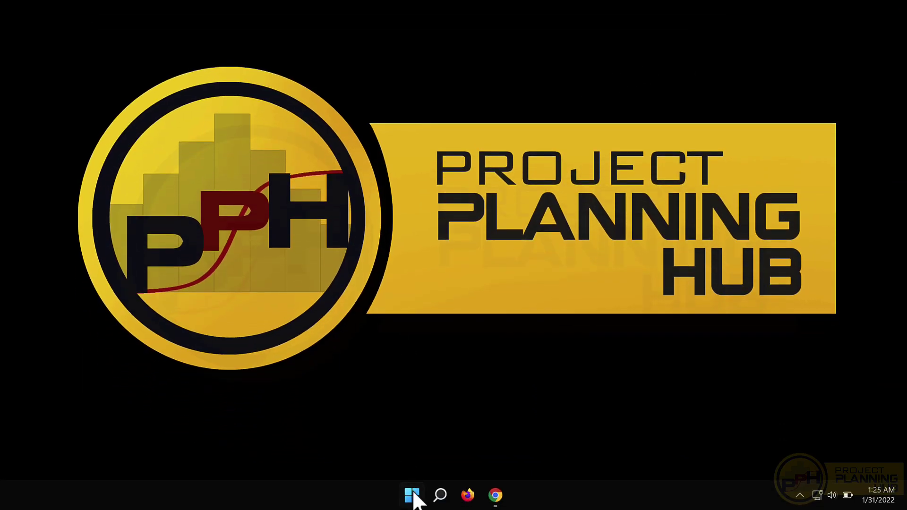
left_click(413, 495)
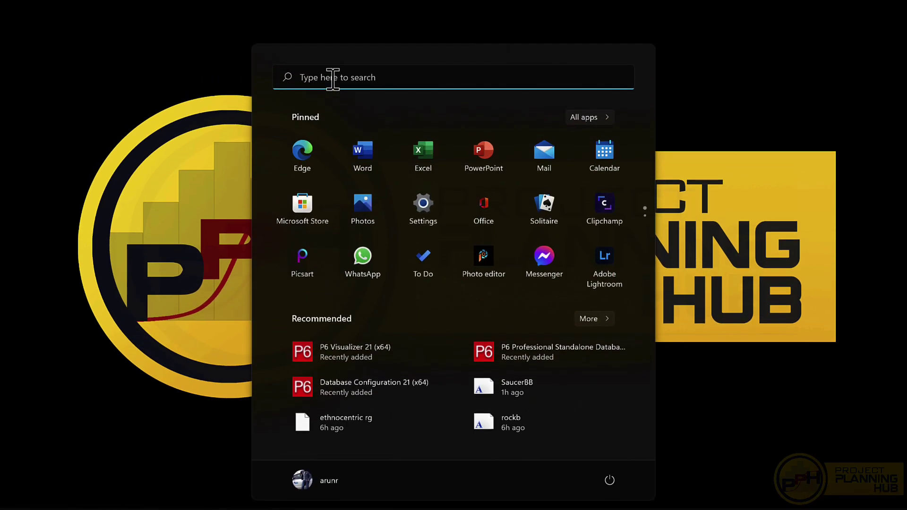
Search the Start menu for 'p6' and launch P6 Professional 21 (x64)
left_click(333, 79)
type("p6")
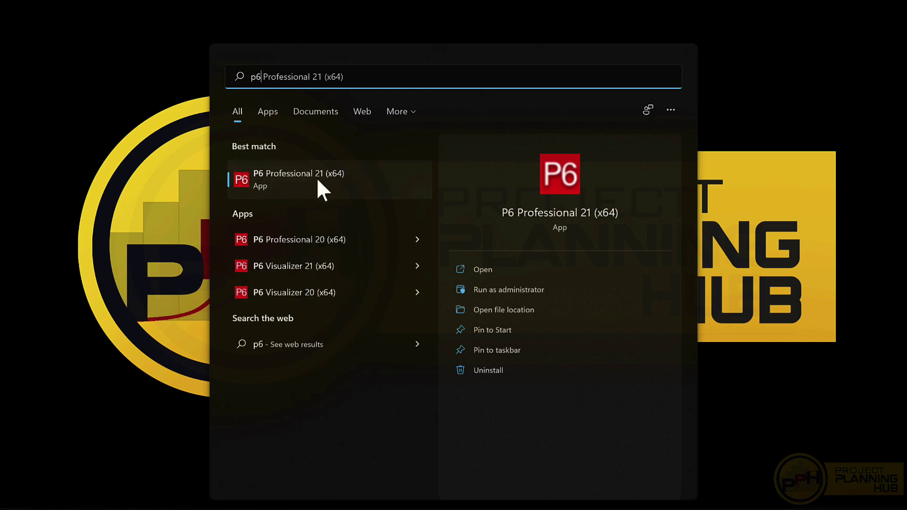
left_click(286, 179)
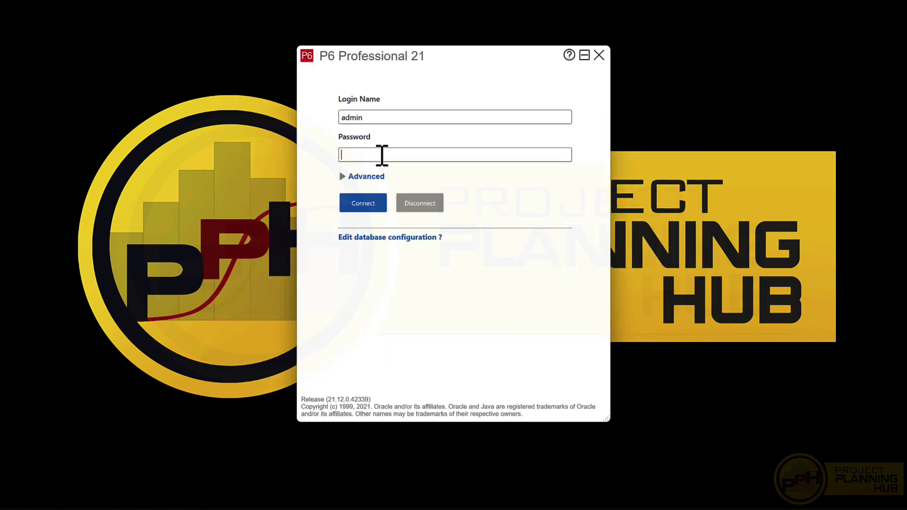
Log in with the admin password and dismiss the industry-not-selected warning
type("admin")
left_click(366, 204)
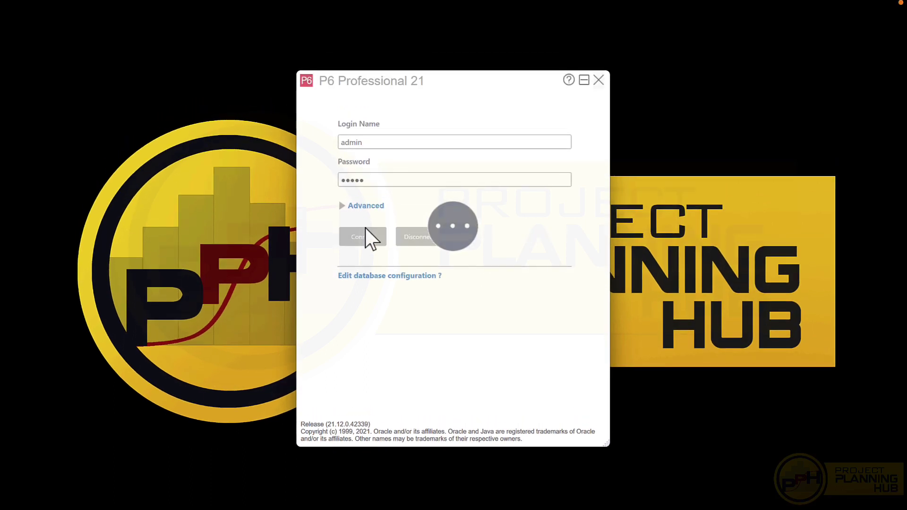
left_click(447, 303)
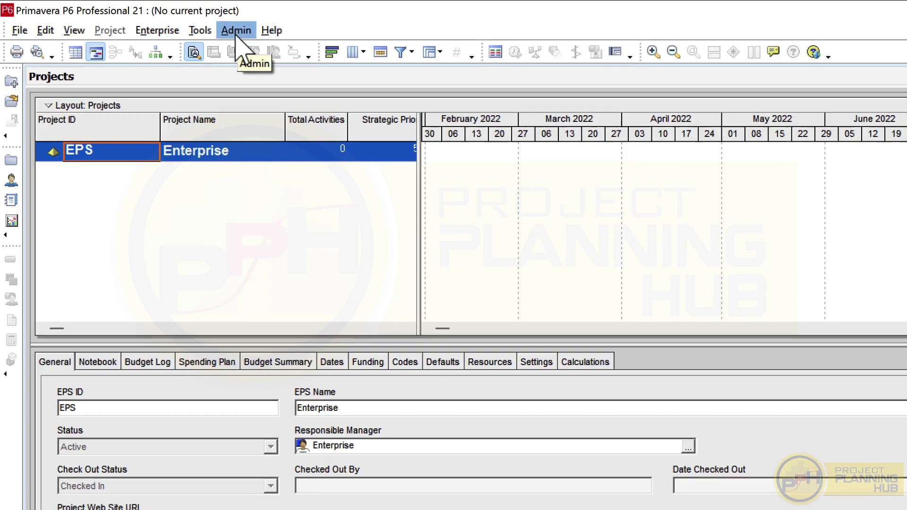
left_click(178, 24)
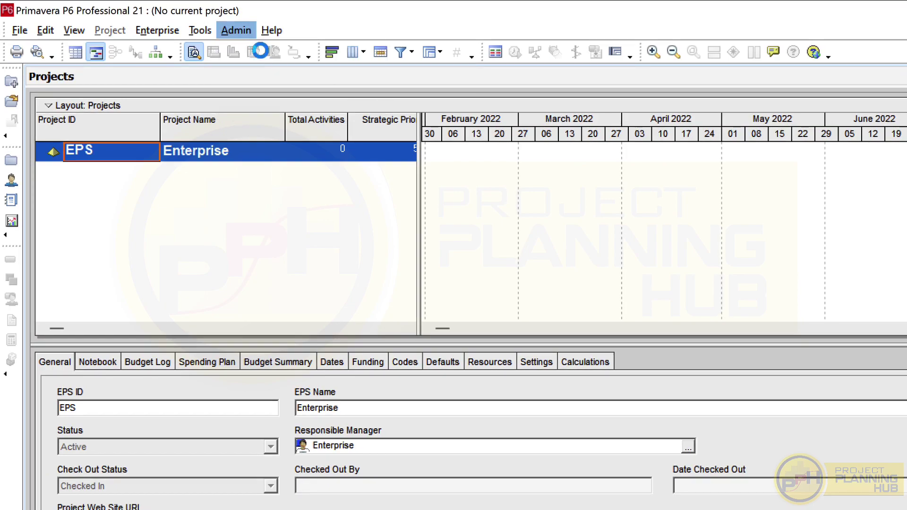
Choose Engineering and Construction as the industry in Admin Preferences and close it
left_click(255, 49)
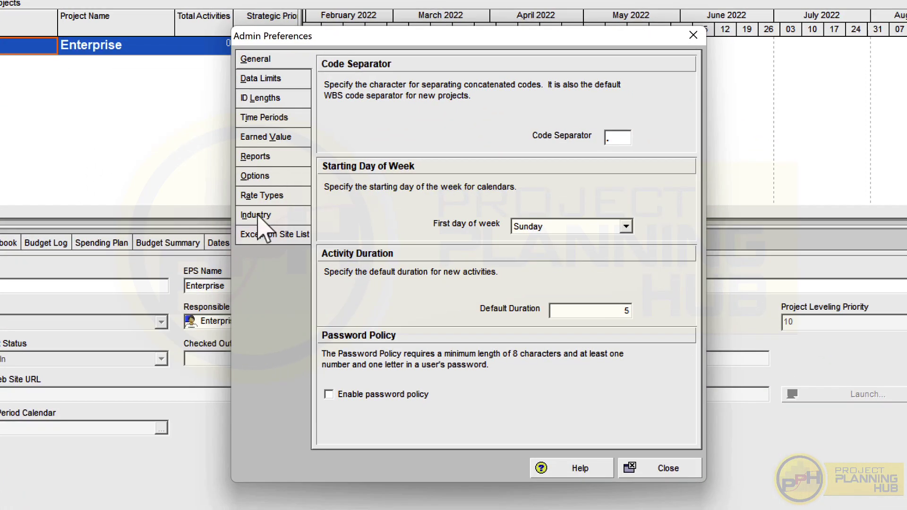
left_click(260, 215)
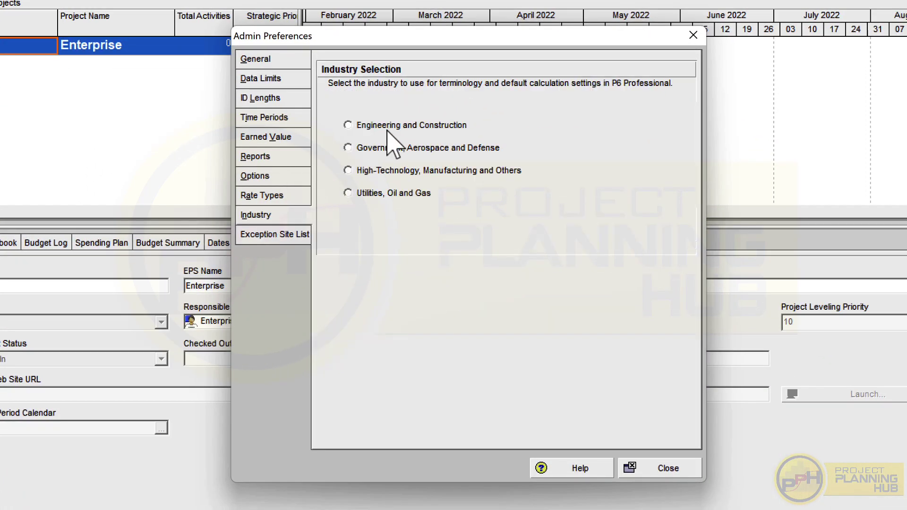
left_click(348, 125)
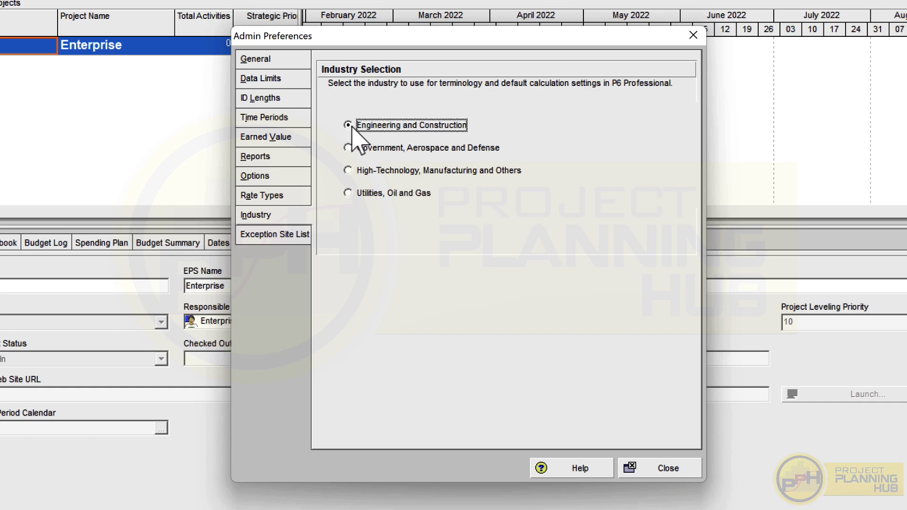
left_click(652, 468)
left_click(471, 282)
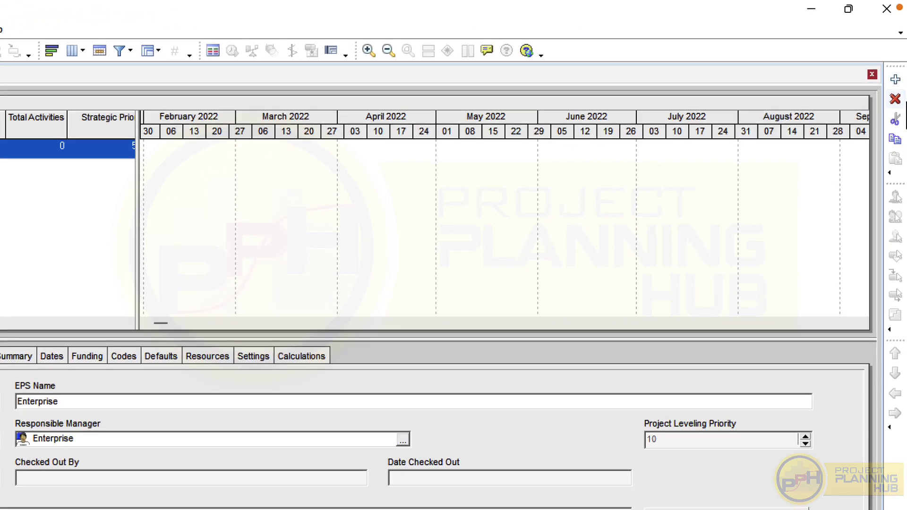
Add project NEWPROJ under the Enterprise EPS using the wizard's default settings
left_click(896, 80)
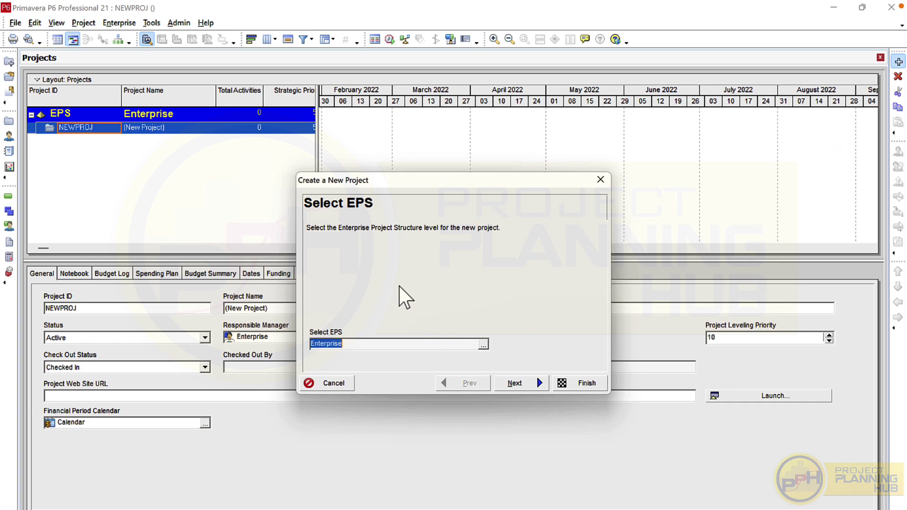
left_click(587, 382)
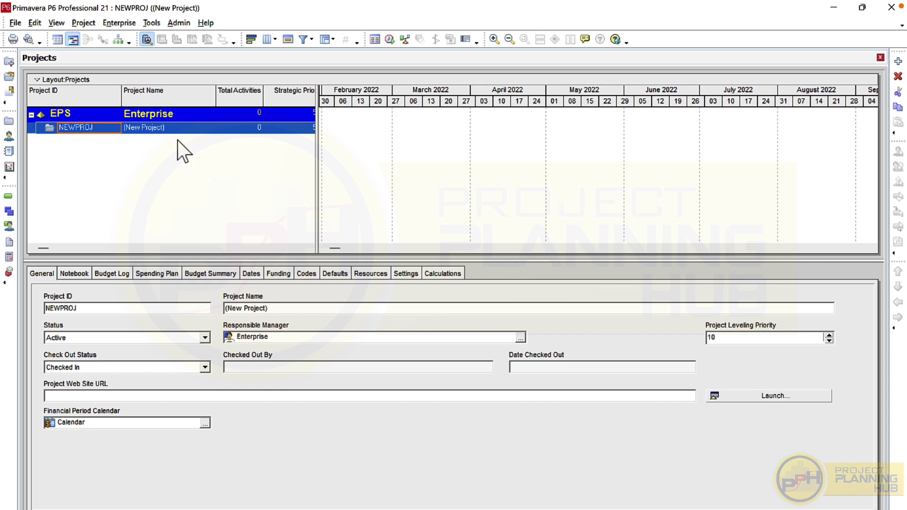
Open the NEWPROJ project to show its activities
left_click(156, 128)
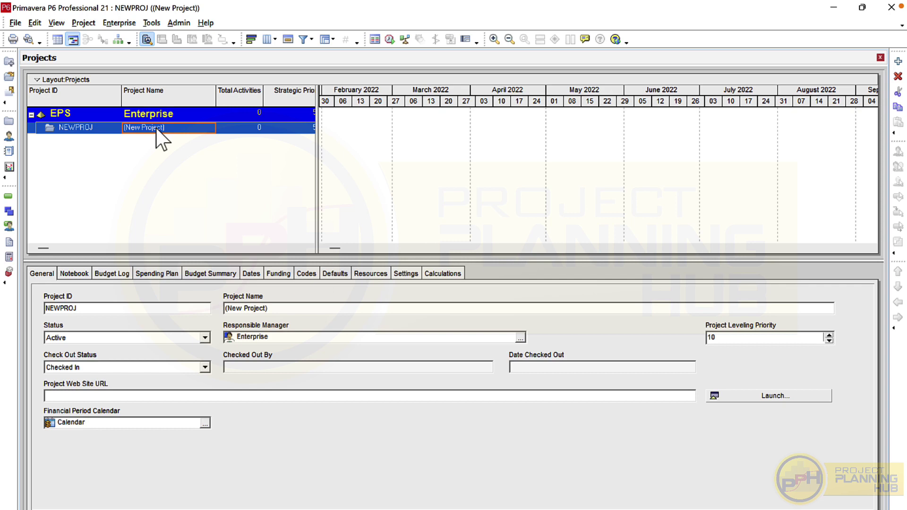
right_click(156, 129)
left_click(178, 137)
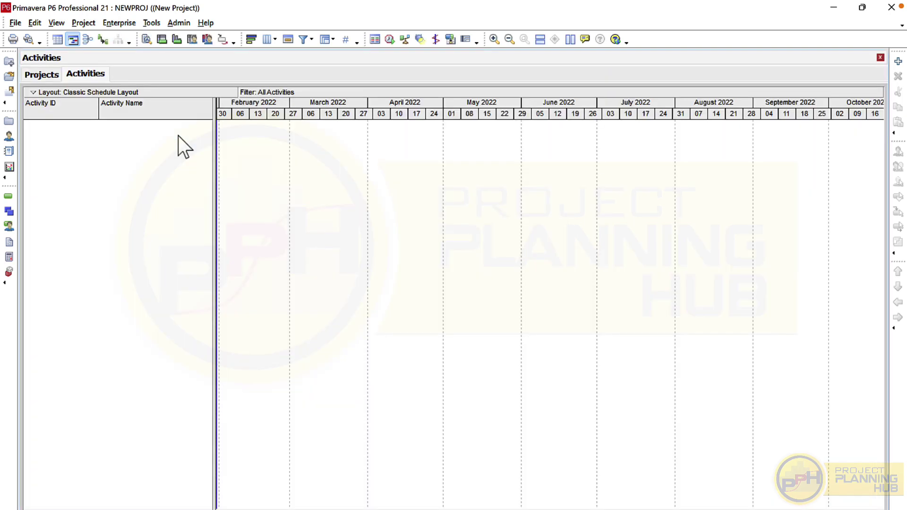
Group the activities by WBS in Group and Sort, then return to Projects
left_click(57, 23)
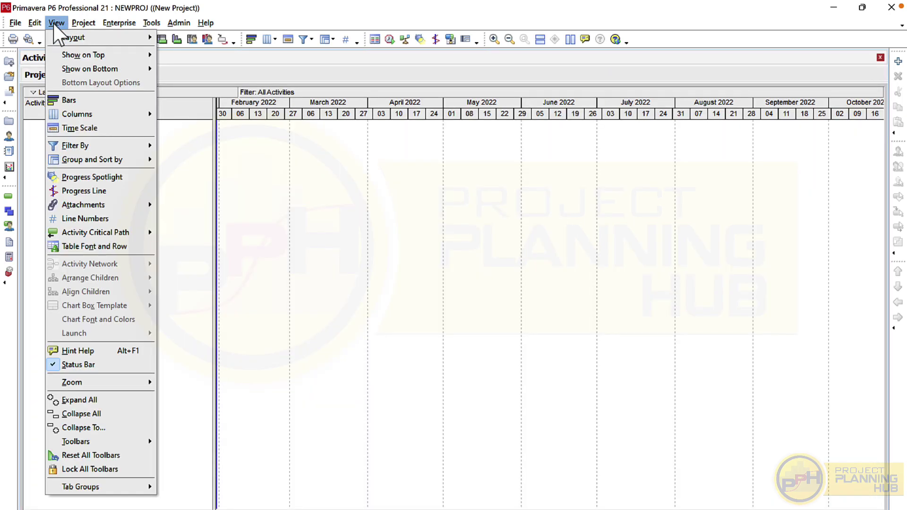
left_click(101, 159)
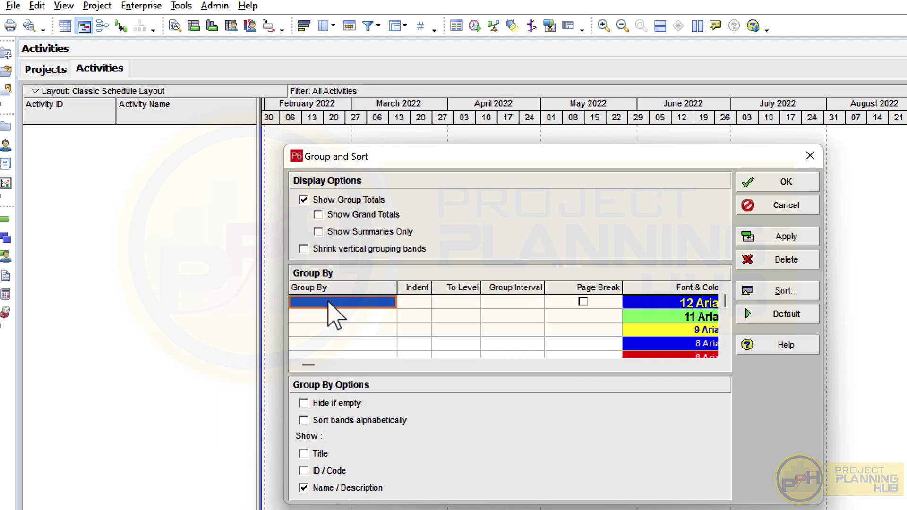
left_click(328, 302)
left_click(348, 304)
key("w")
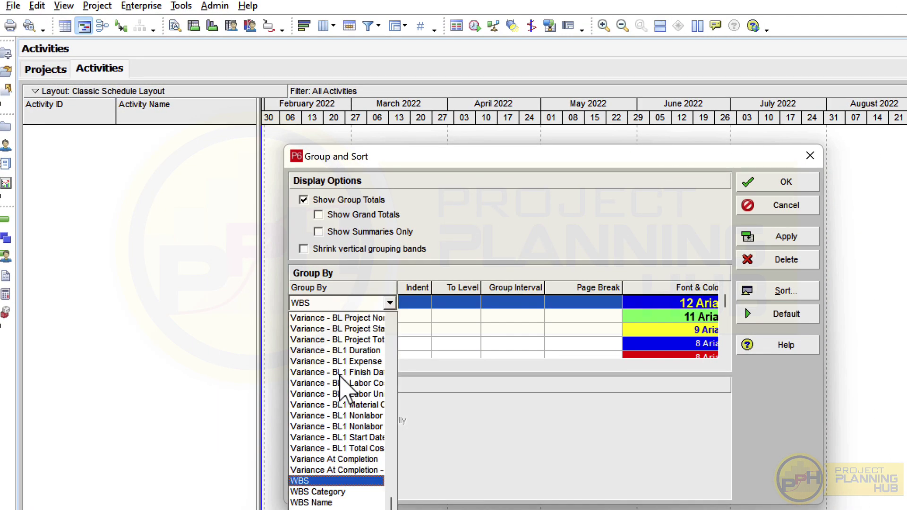
left_click(303, 482)
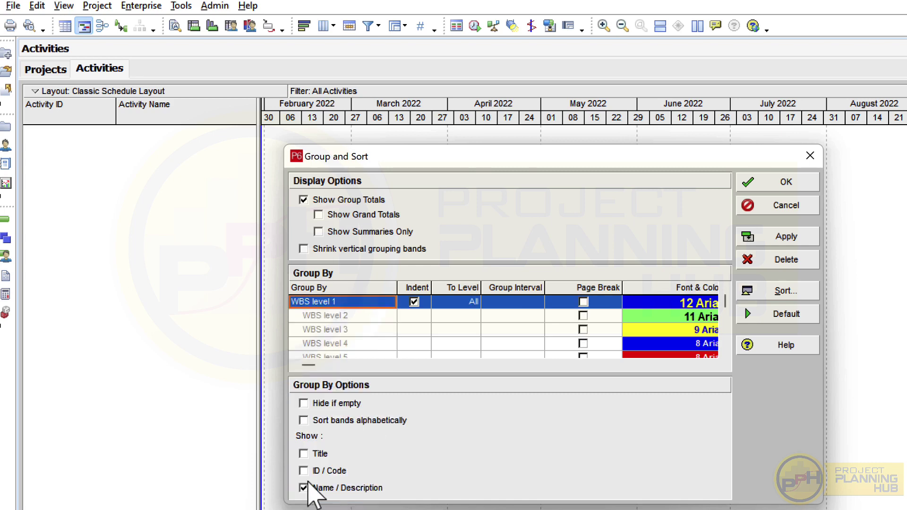
left_click(783, 188)
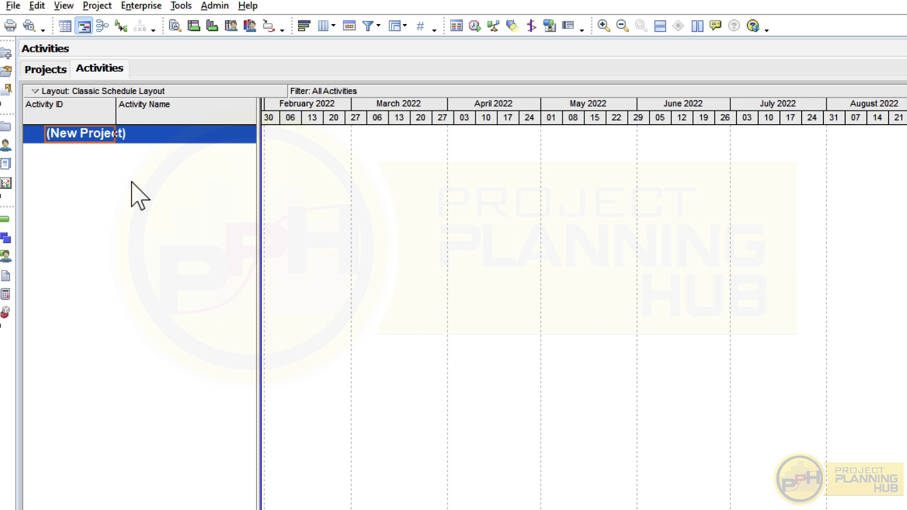
left_click(45, 68)
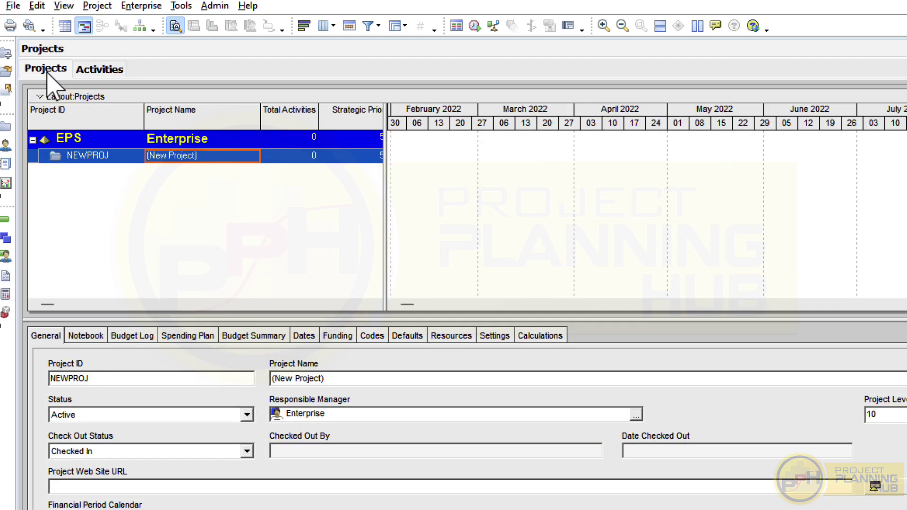
Delete the NEWPROJ project from the Enterprise EPS
left_click(105, 155)
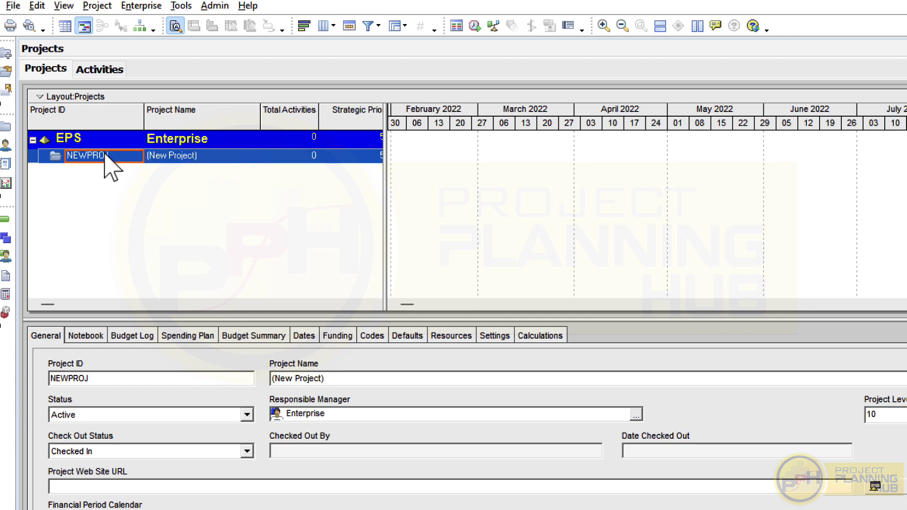
right_click(105, 153)
left_click(154, 343)
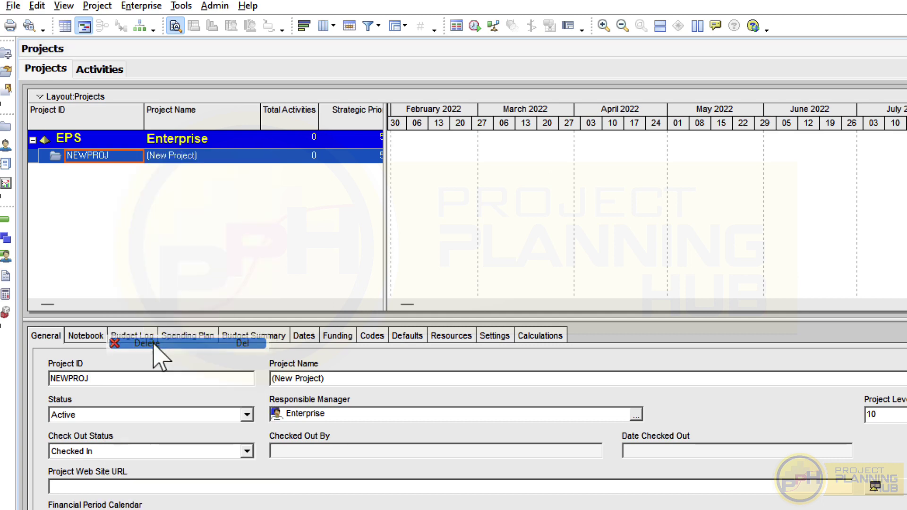
left_click(515, 347)
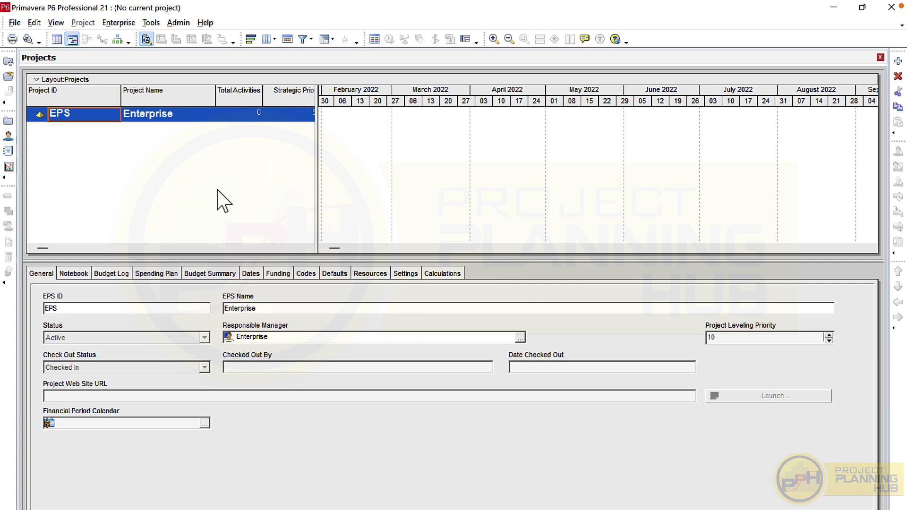
Exit Primavera P6 Professional 21, confirming Yes
left_click(15, 23)
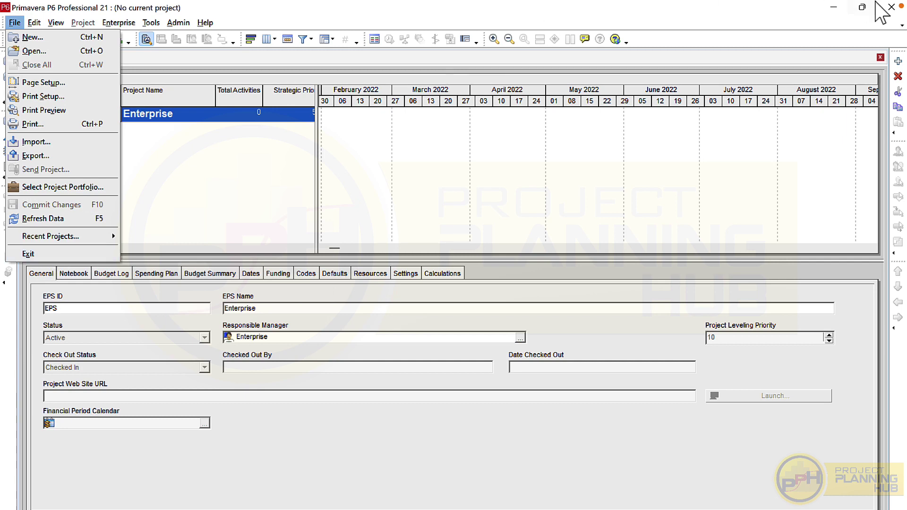
left_click(891, 8)
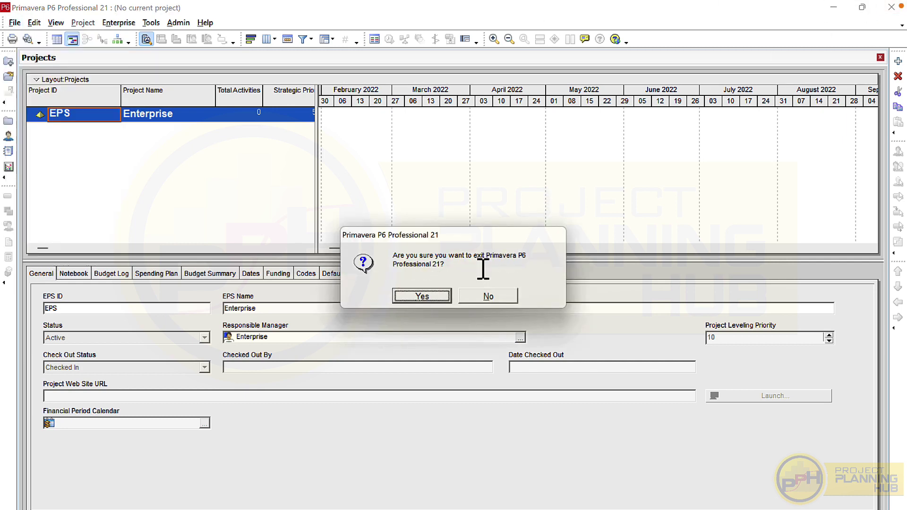
left_click(413, 298)
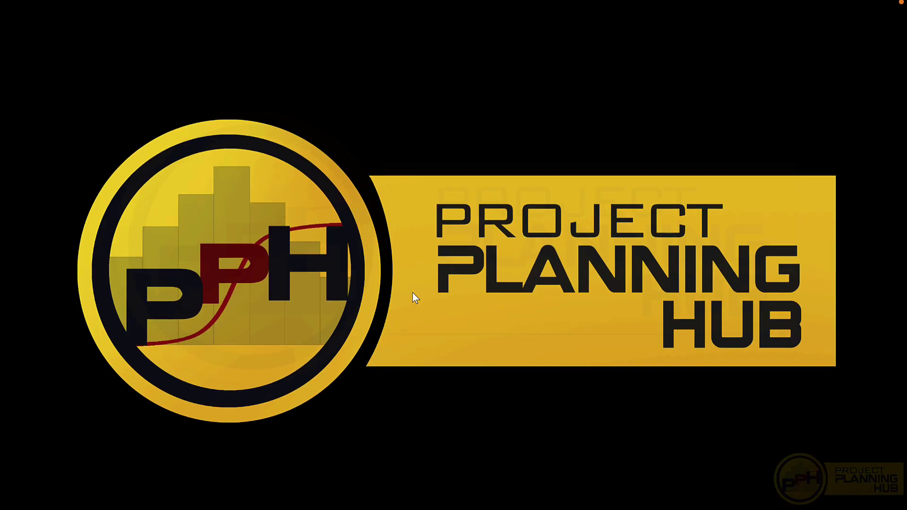